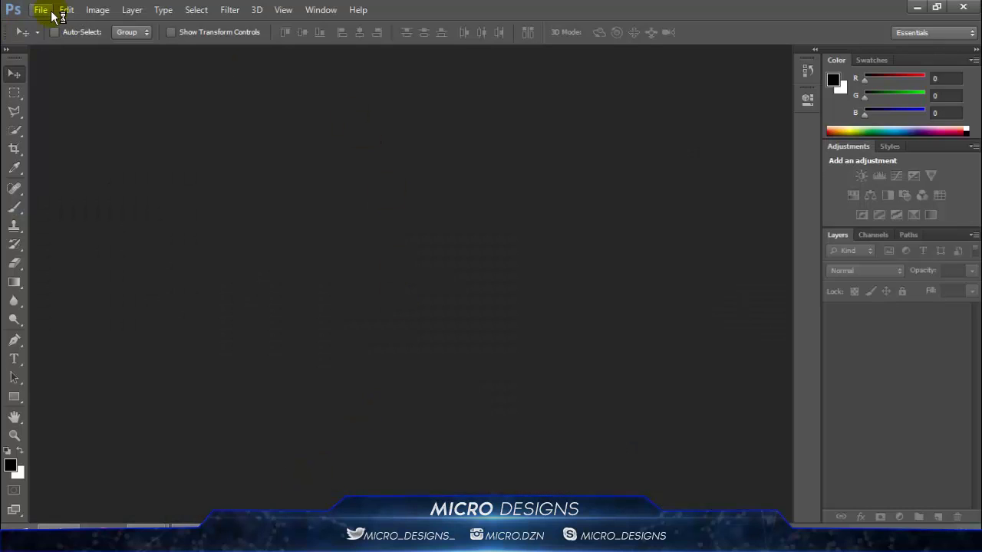
Open the Set PSD file from the Logo Temp folder and dismiss the missing fonts warning.
click(52, 11)
click(56, 39)
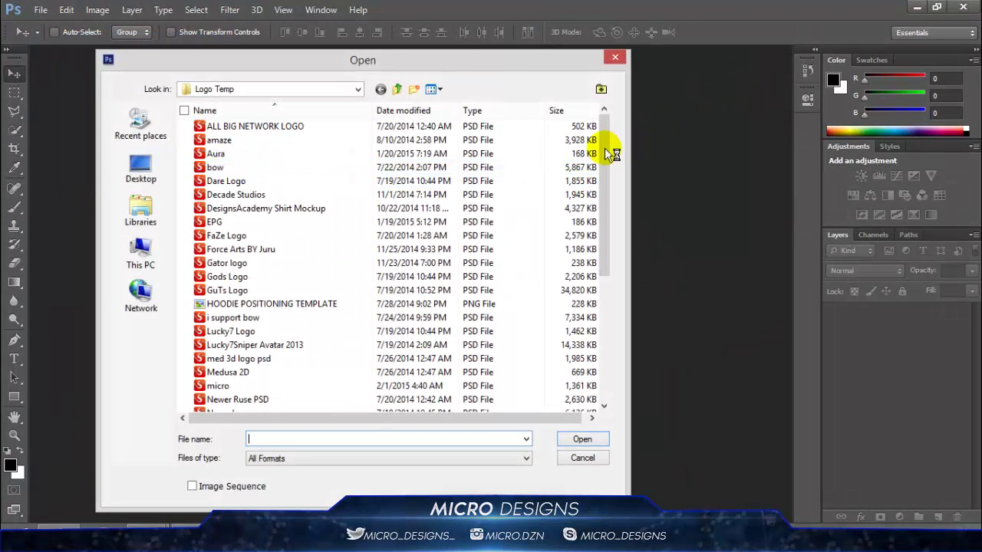
drag(605, 151, 603, 278)
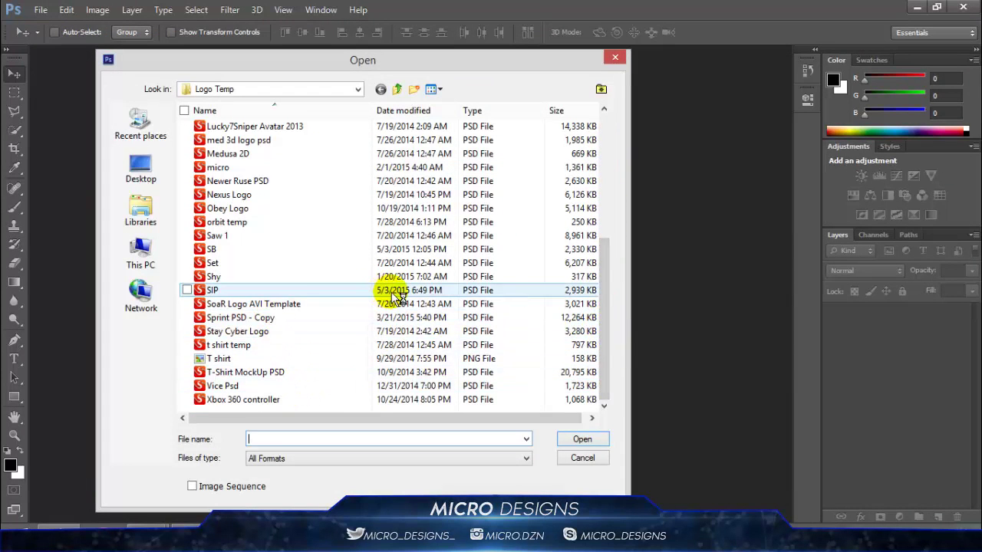
double_click(257, 264)
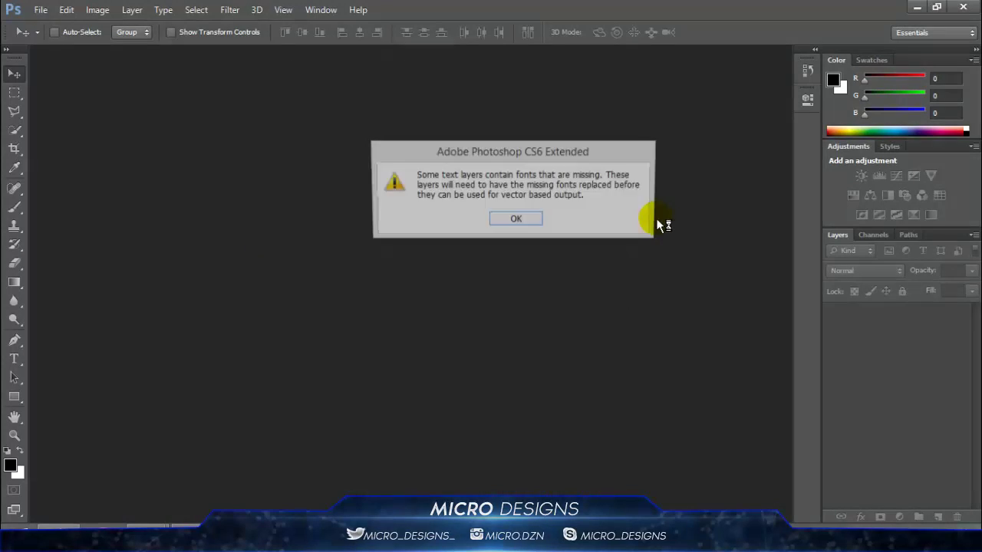
click(521, 218)
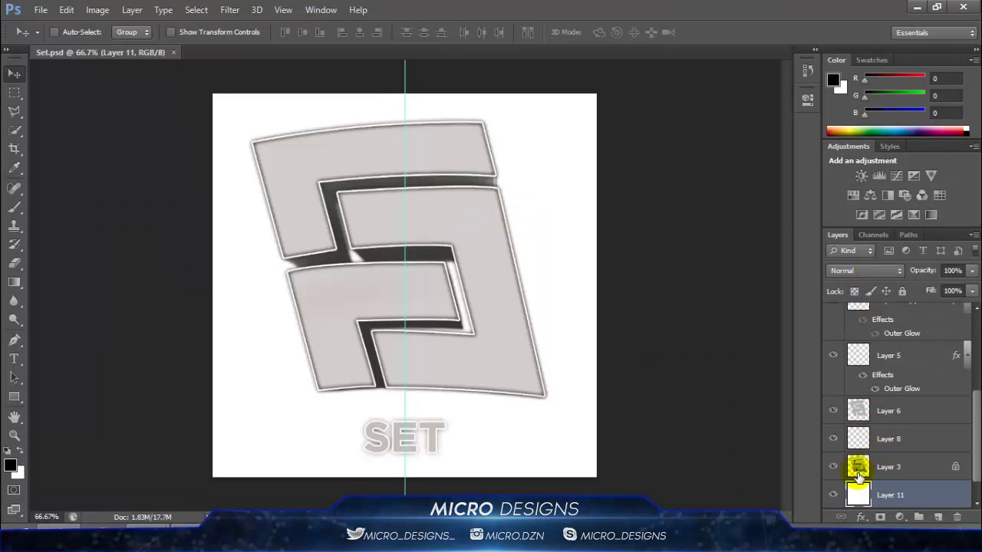
Delete the white Layer 11 and the Curves 1, Hue/Saturation and Color Balance 1 adjustment layers.
click(836, 496)
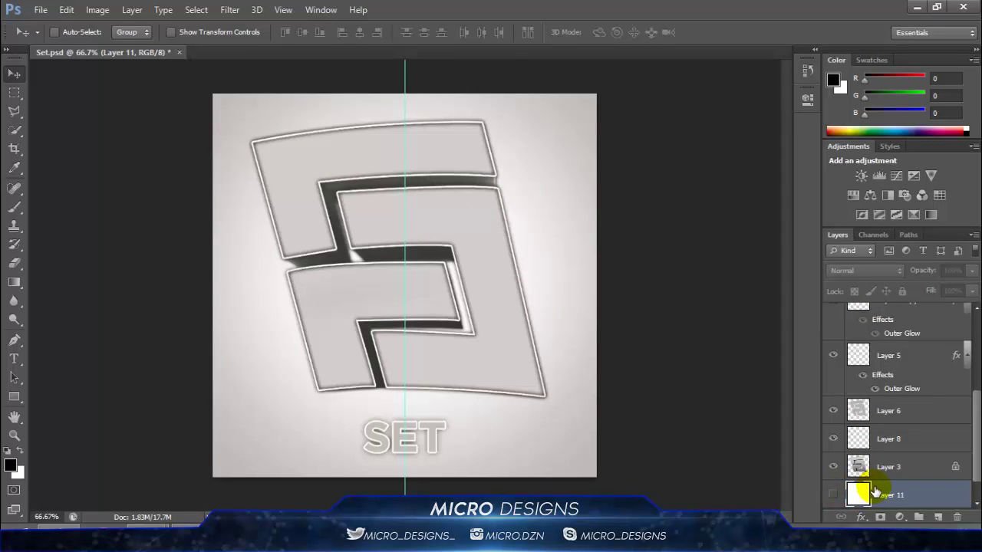
key(Delete)
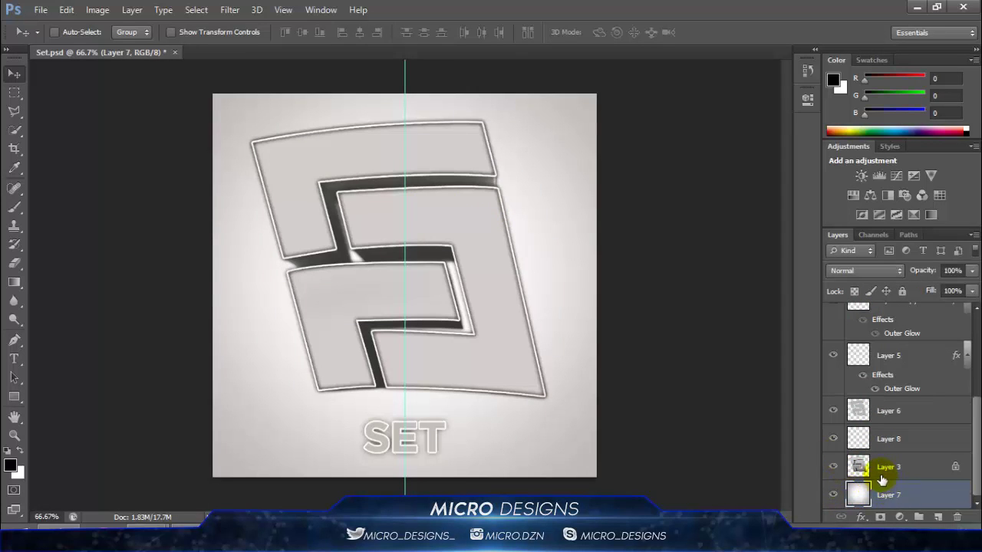
scroll(887, 432, up, 5)
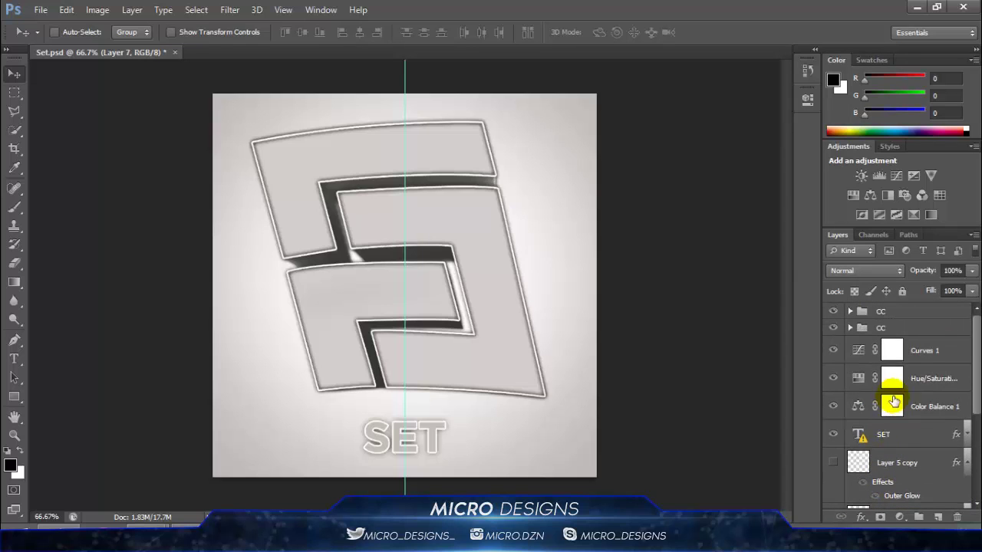
click(842, 351)
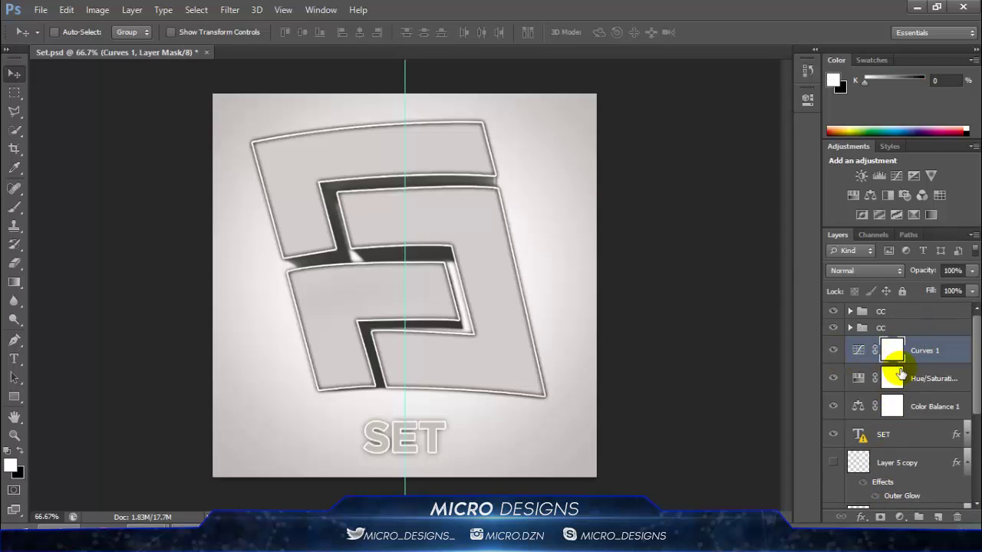
shift+click(917, 408)
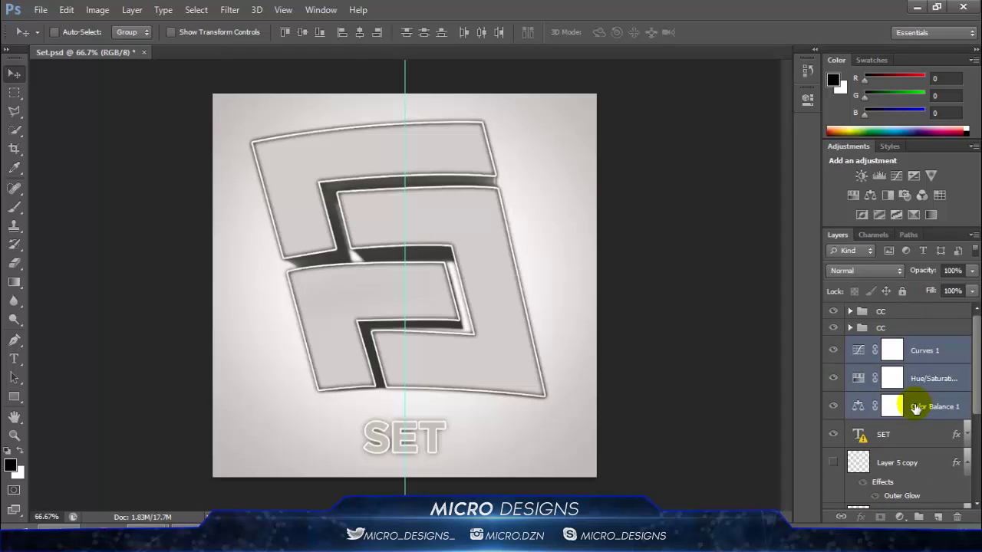
key(Delete)
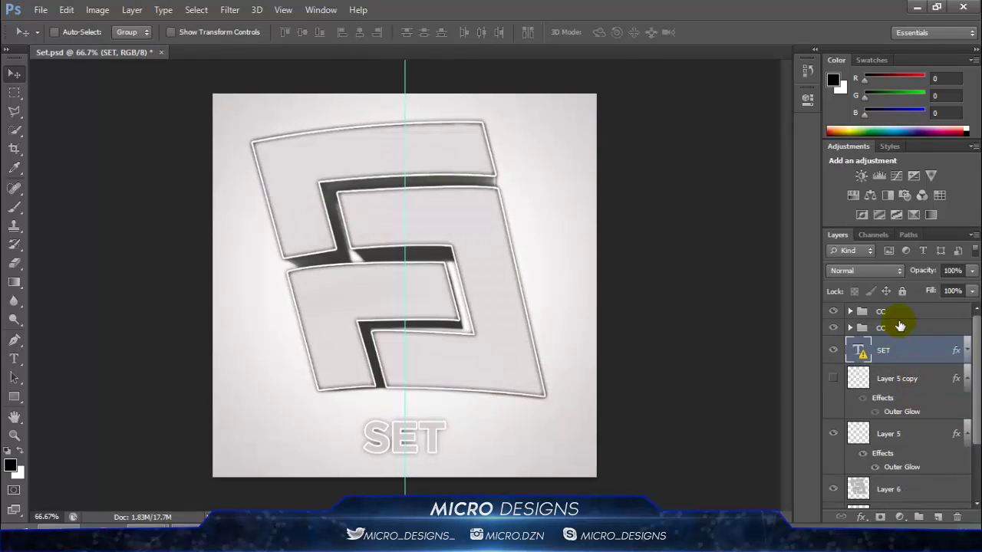
Delete both CC groups and the SET text layer.
shift+click(900, 317)
click(902, 318)
shift+click(904, 329)
key(Delete)
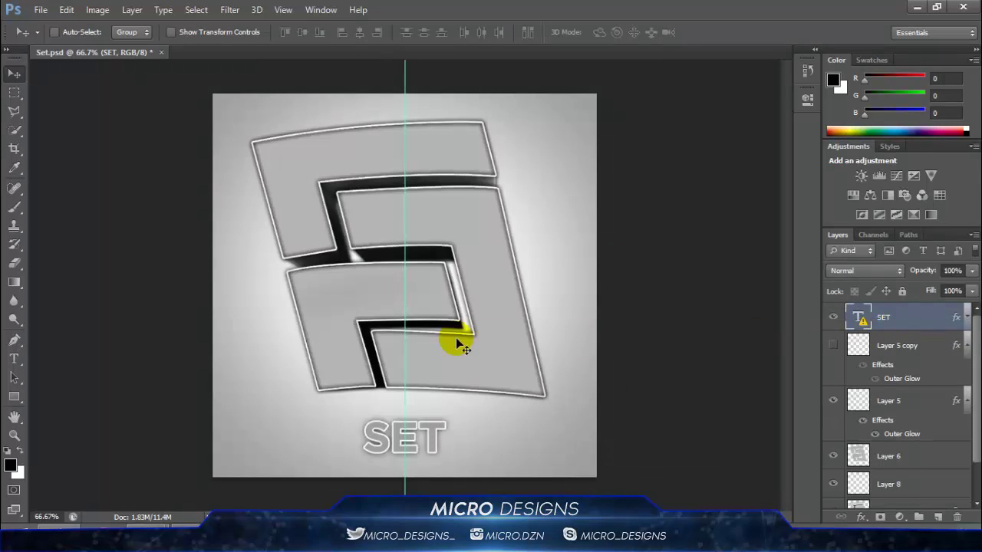
key(Delete)
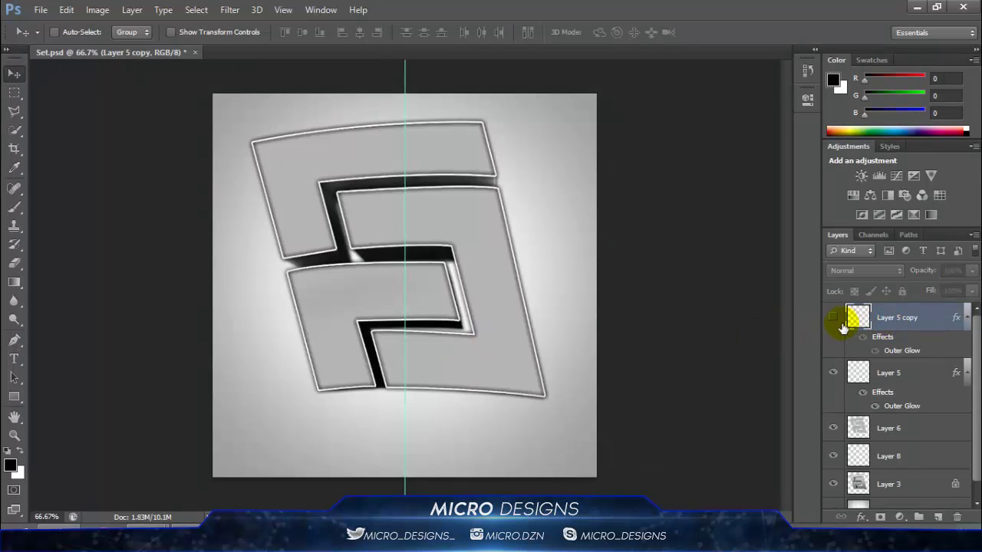
Compare the logo outlines of Layer 5 copy and Layer 5 by switching their visibility on and off.
click(835, 319)
click(835, 318)
click(835, 318)
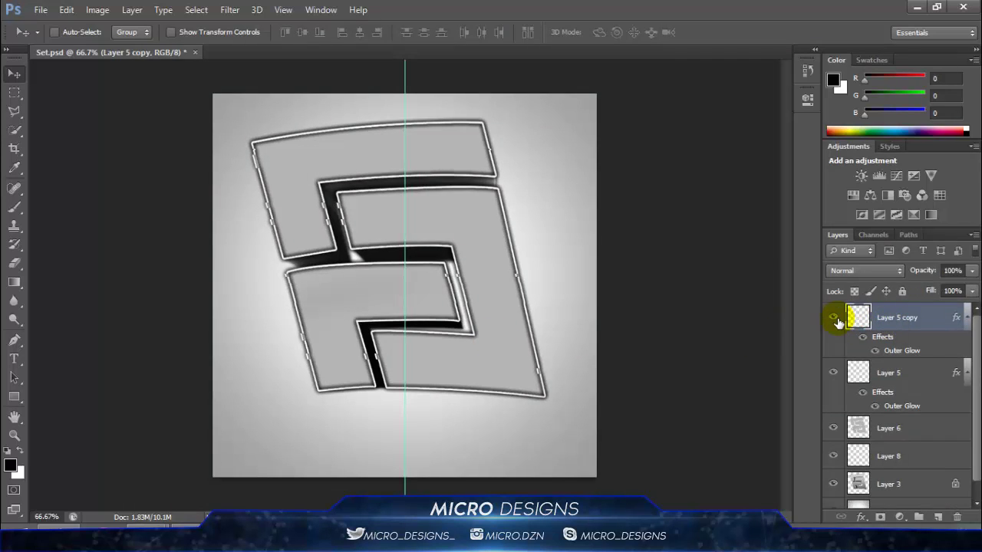
click(835, 318)
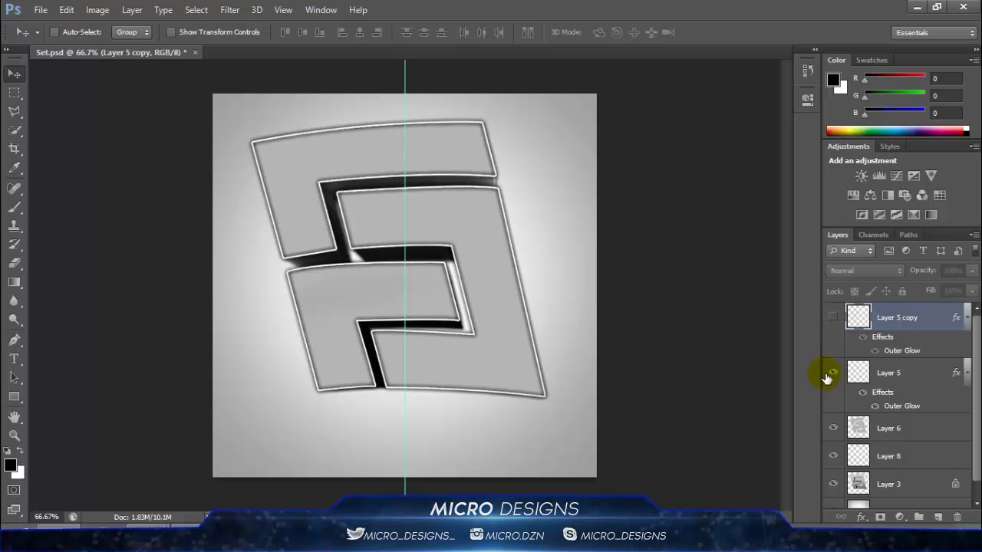
click(830, 373)
click(830, 373)
click(835, 373)
click(836, 317)
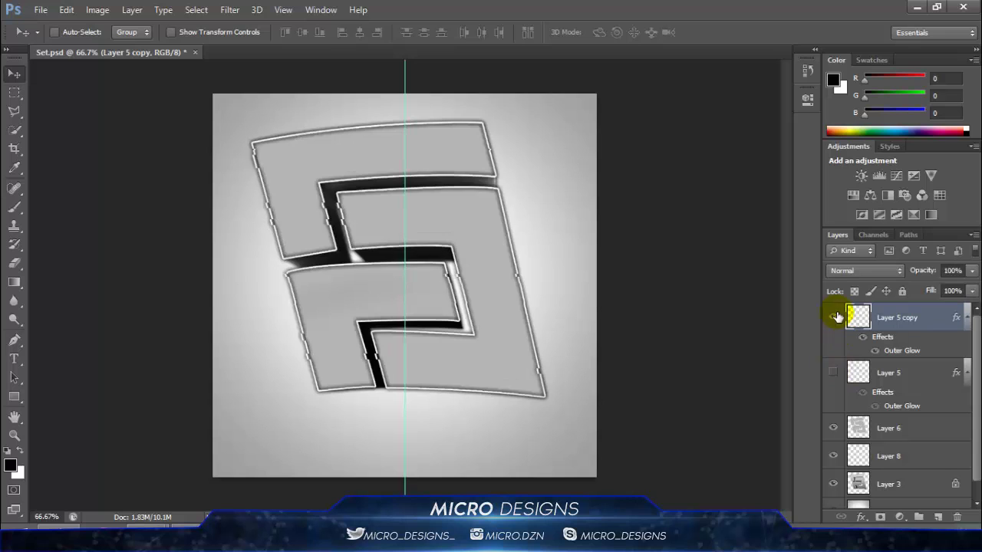
click(834, 317)
click(835, 372)
click(835, 372)
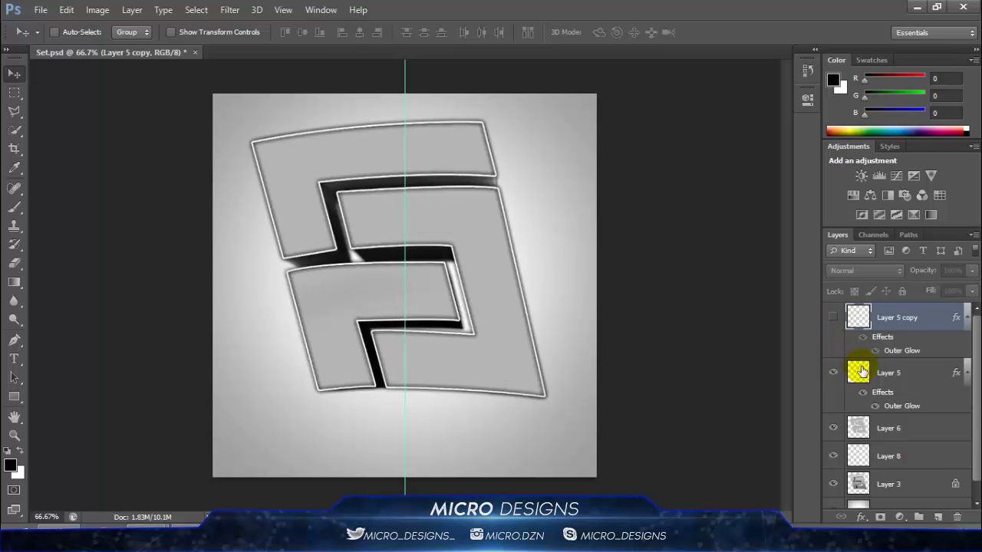
Select Layer 8 as the insertion point and open Patrick-Star-Ekspresion-HD.jpg from the Pictures folder.
click(880, 464)
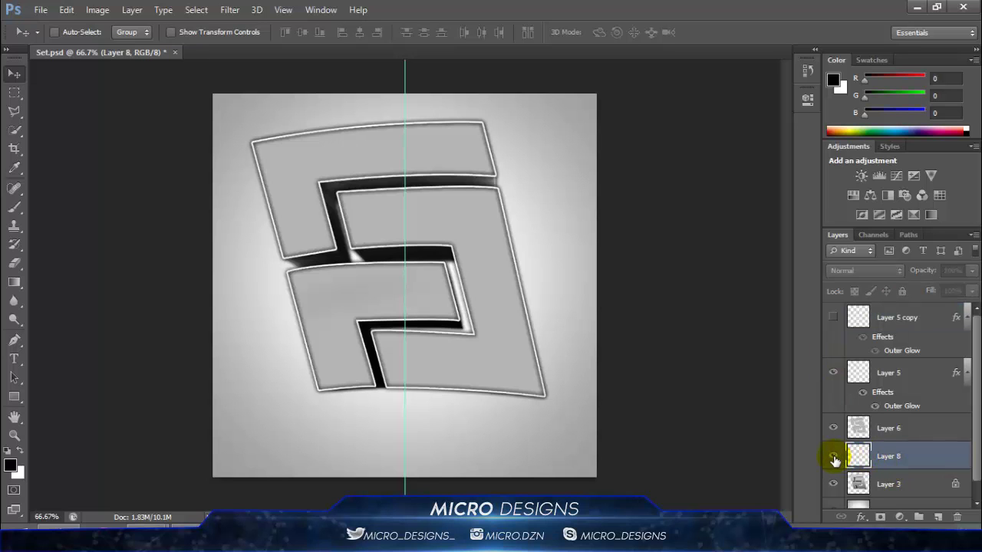
click(834, 457)
click(43, 11)
click(46, 34)
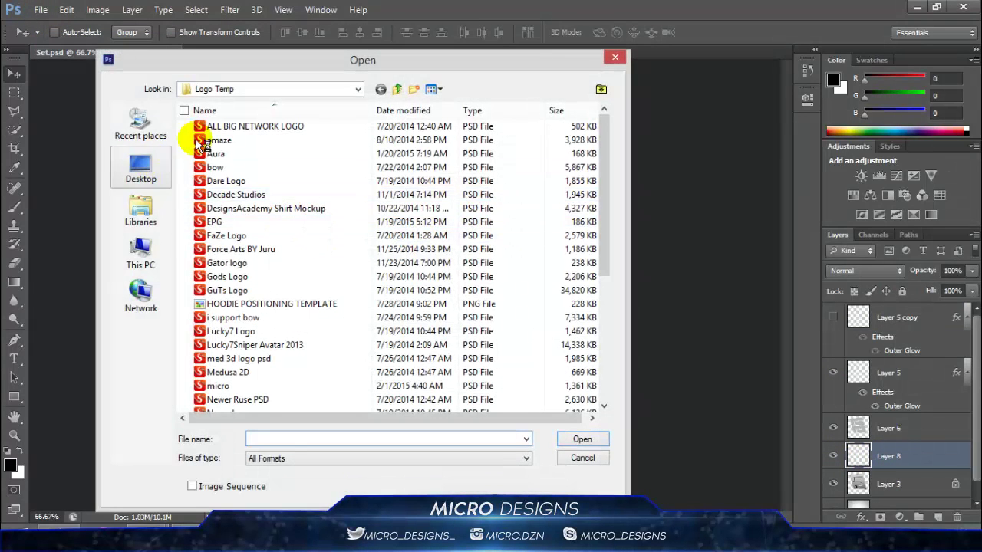
click(351, 89)
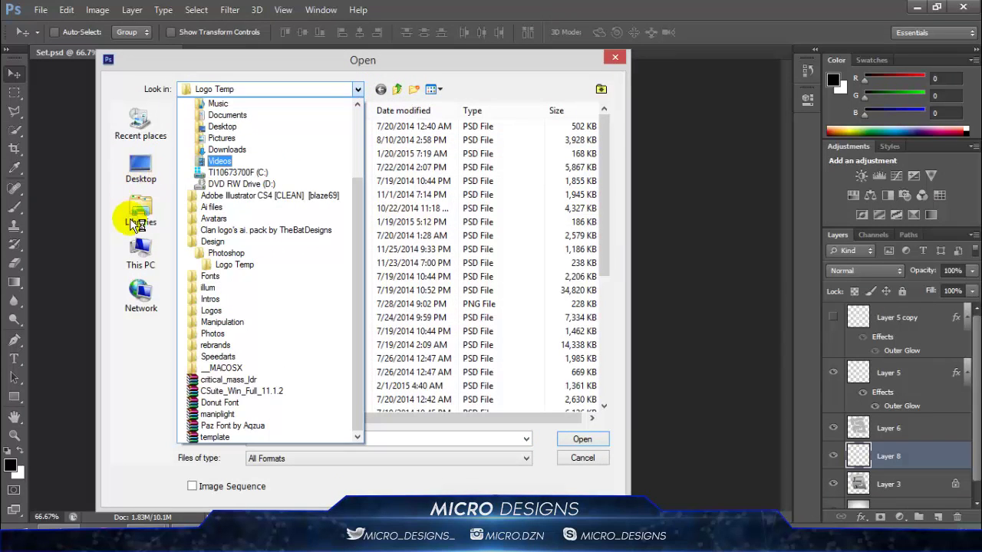
click(142, 165)
click(142, 165)
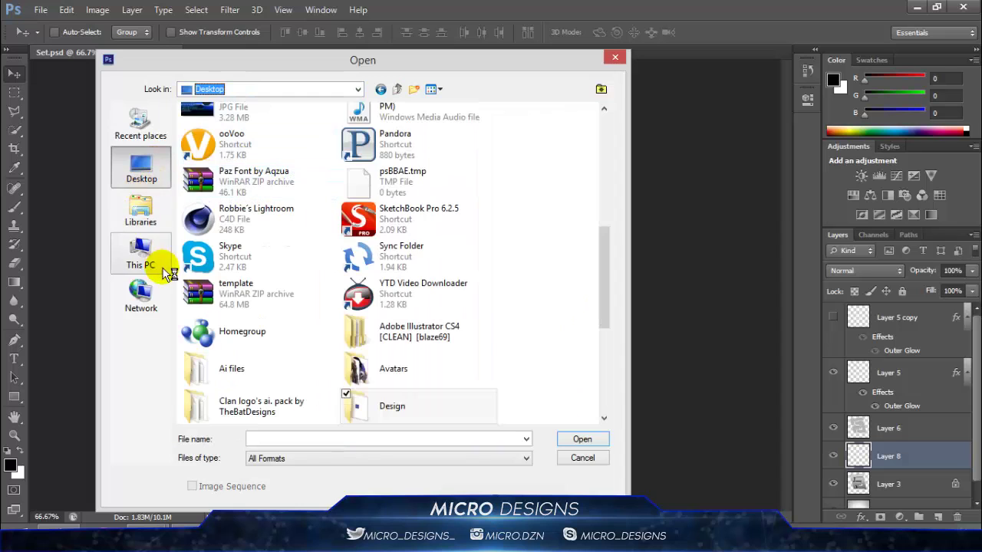
click(141, 257)
double_click(259, 207)
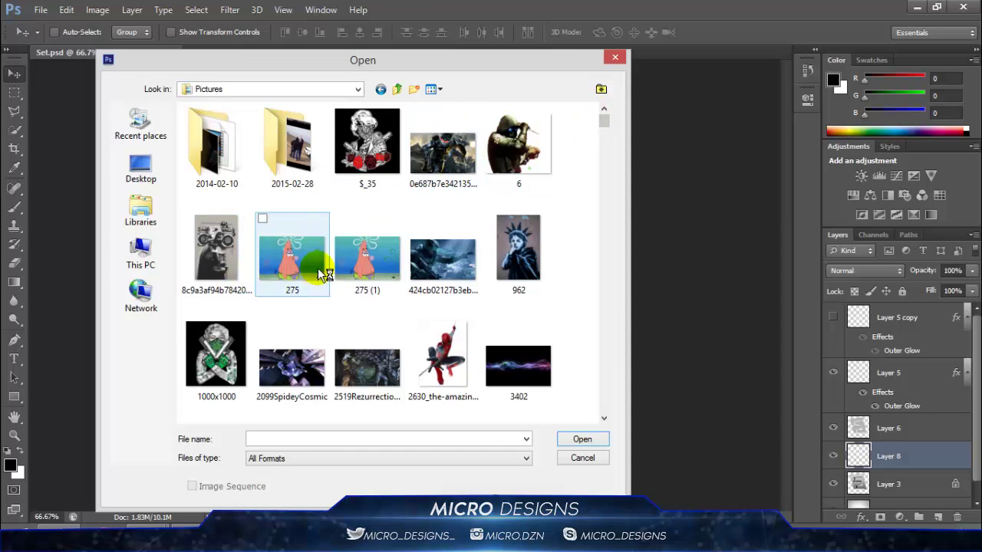
drag(608, 126, 607, 363)
double_click(468, 201)
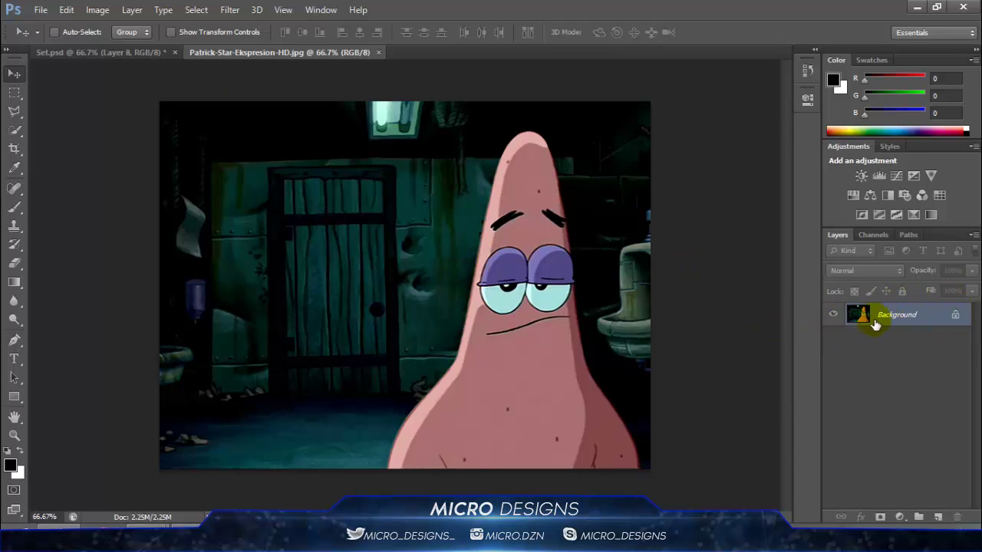
Duplicate the Patrick image's Background layer and bring the copy into Set.psd directly above Layer 8.
drag(888, 330, 520, 324)
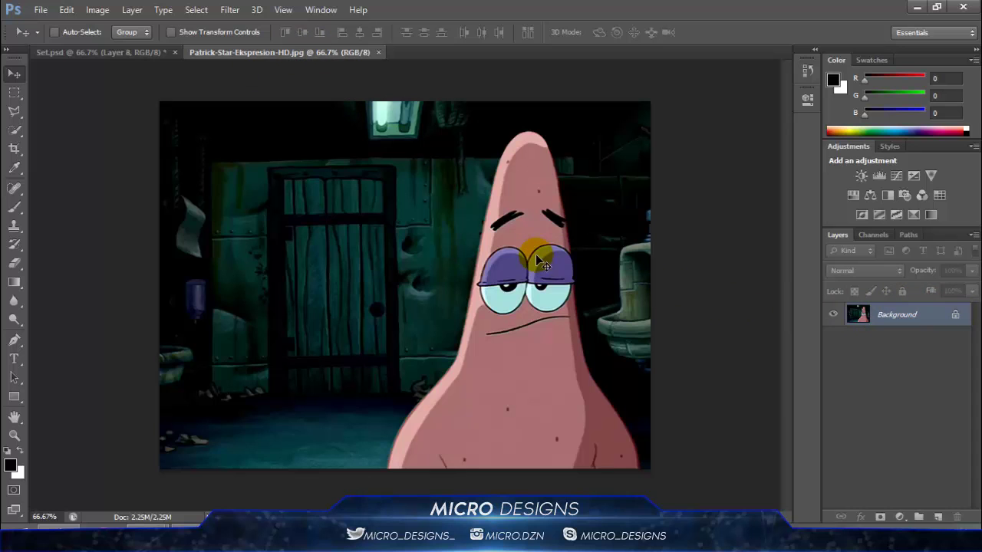
key(ctrl+j)
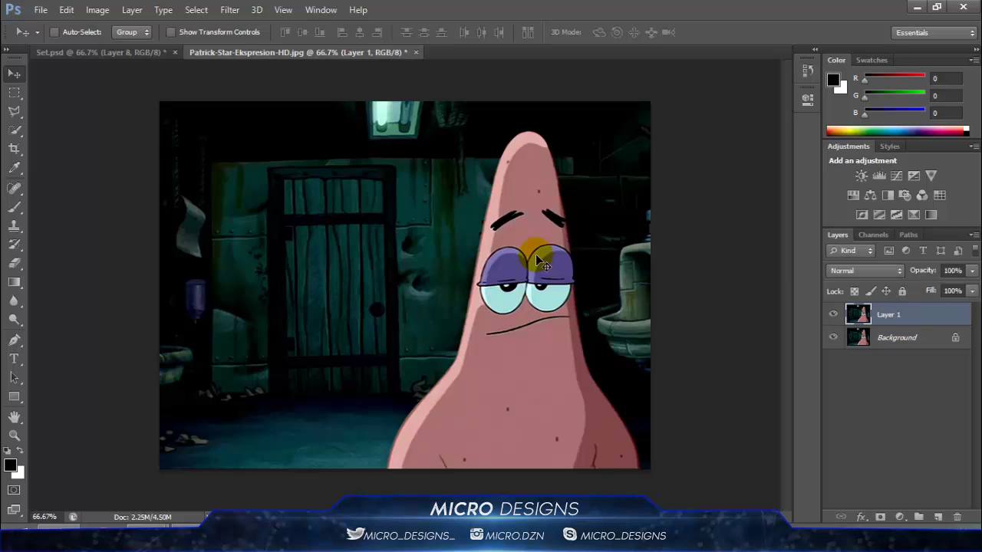
drag(288, 297, 424, 267)
drag(503, 242, 583, 269)
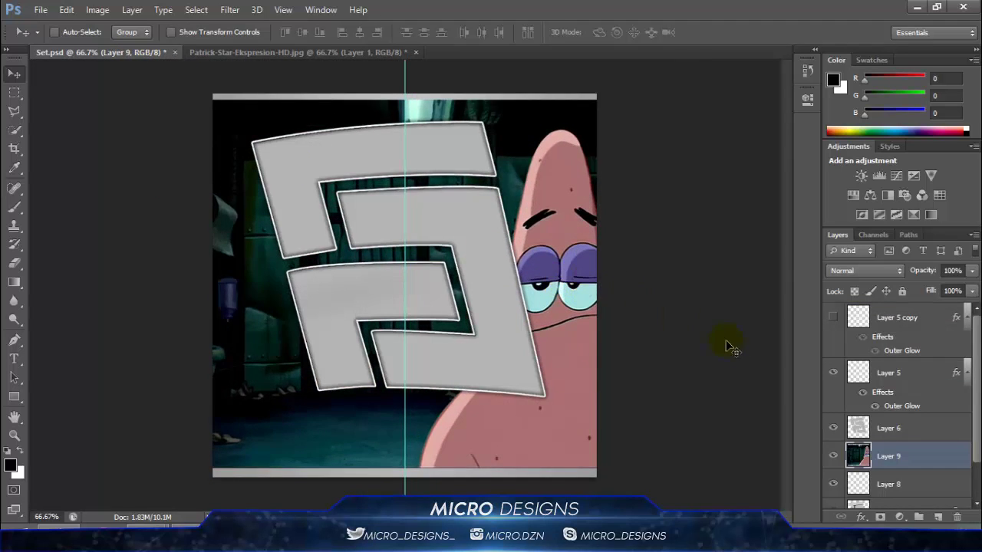
Examine the Zoom with Scroll Wheel option in the General preferences and test scroll zooming on the canvas.
scroll(580, 300, down, 3)
scroll(503, 284, up, 1)
scroll(503, 284, up, 1)
scroll(502, 221, up, 5)
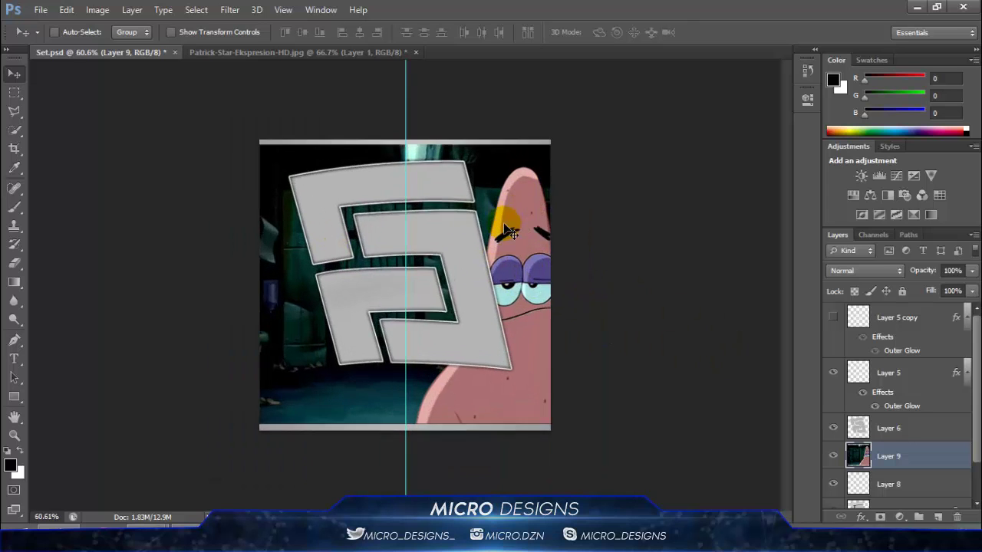
scroll(502, 221, down, 1)
scroll(494, 223, up, 1)
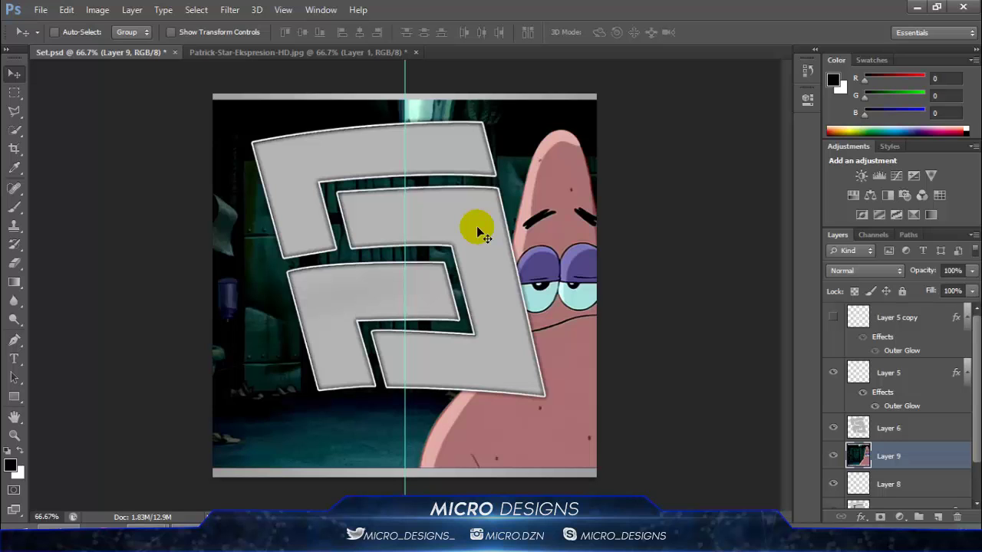
key(ctrl+k)
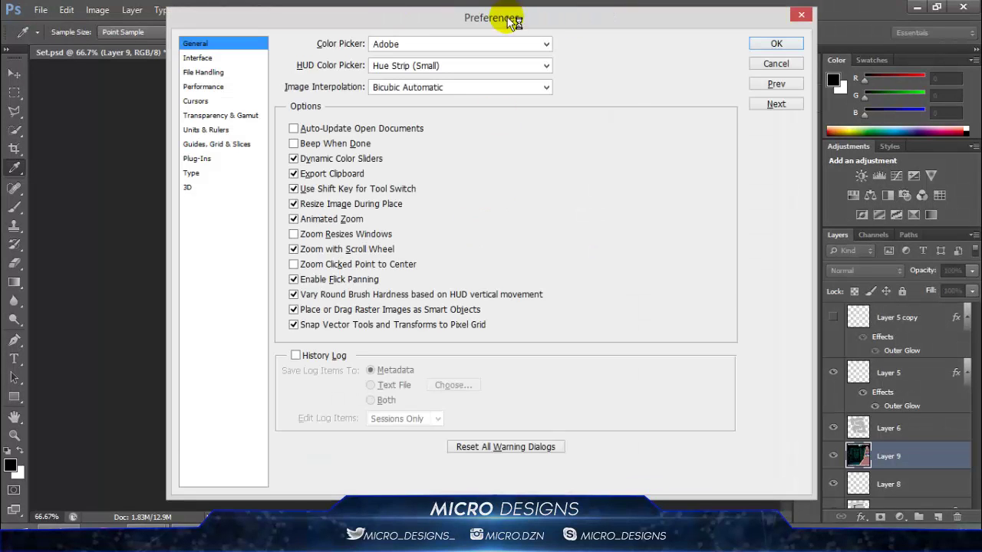
click(294, 250)
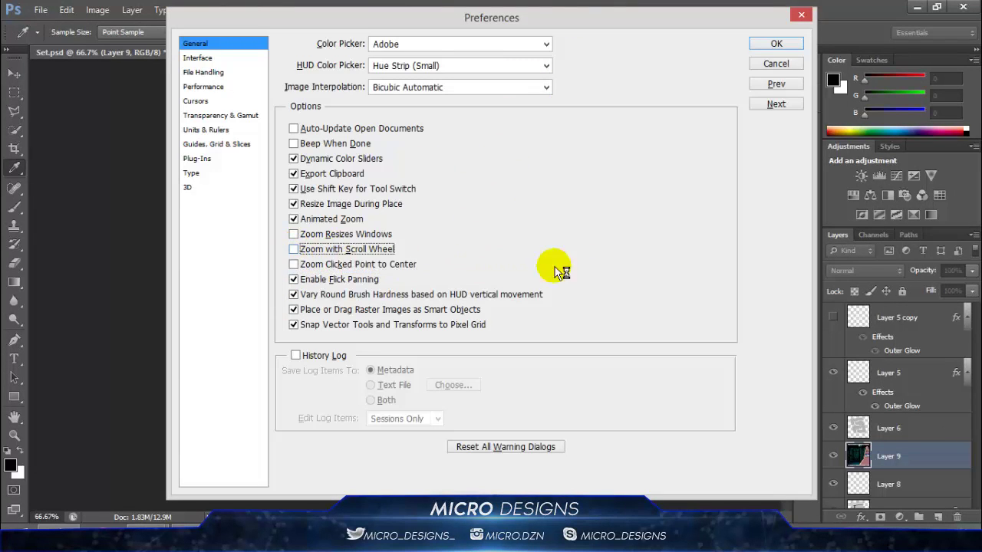
click(294, 249)
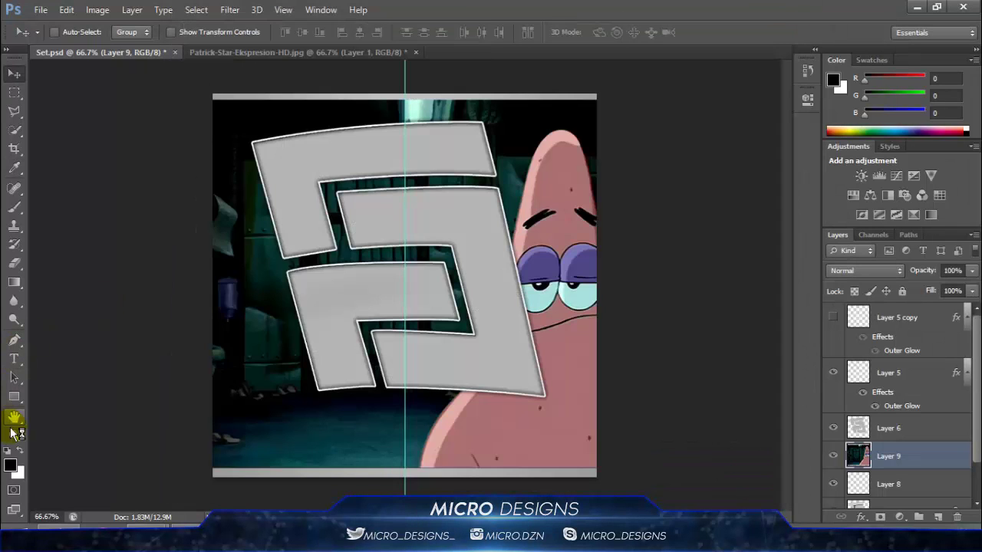
scroll(415, 278, up, 1)
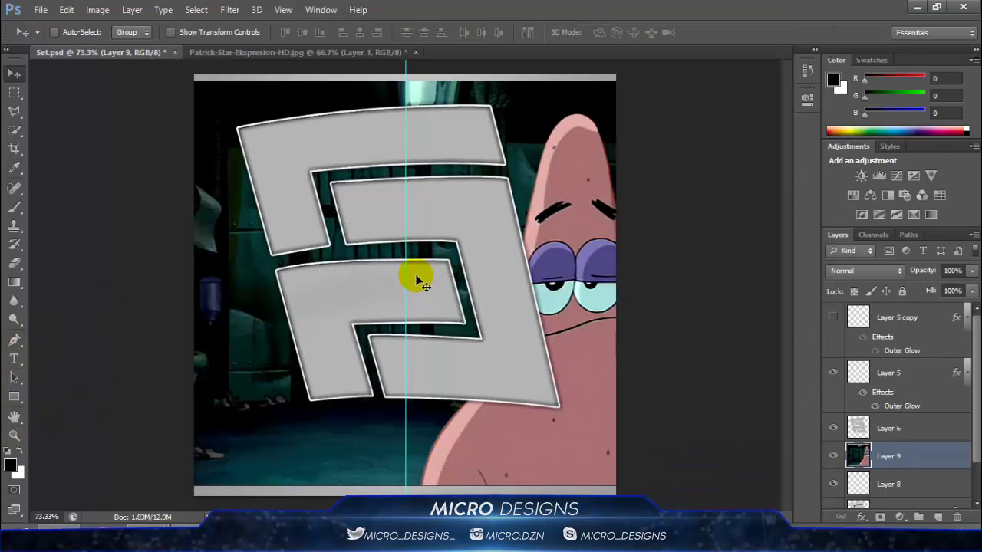
Show the Move tool's transform controls and place the Patrick image layer between Layer 3 and Layer 7.
drag(888, 456, 888, 412)
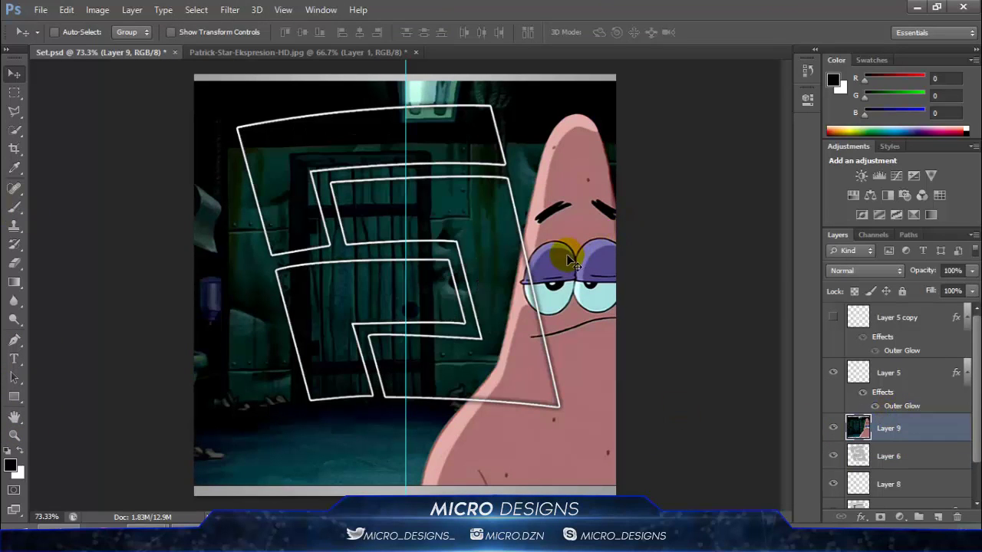
click(171, 32)
scroll(320, 270, down, 5)
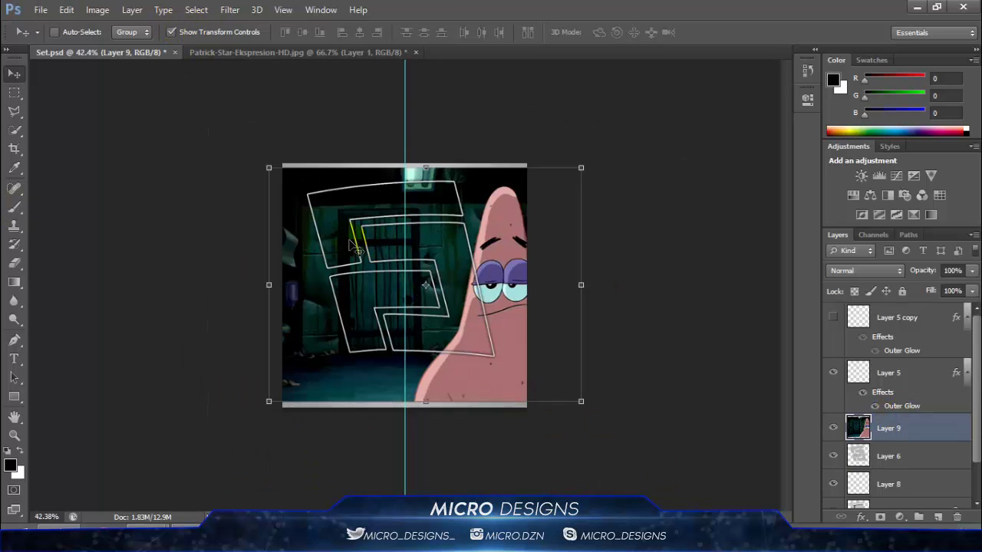
scroll(320, 206, up, 1)
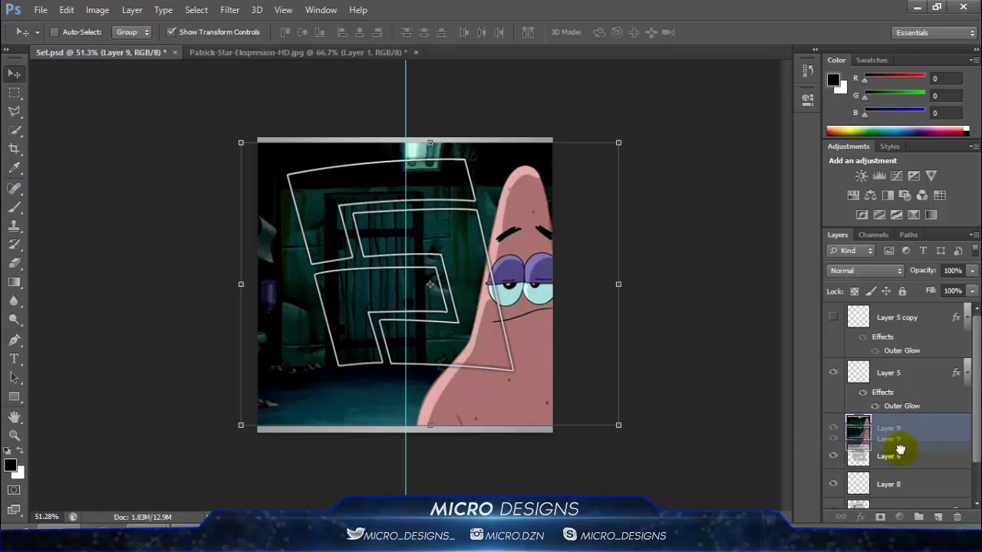
scroll(876, 438, down, 1)
drag(888, 383, 882, 473)
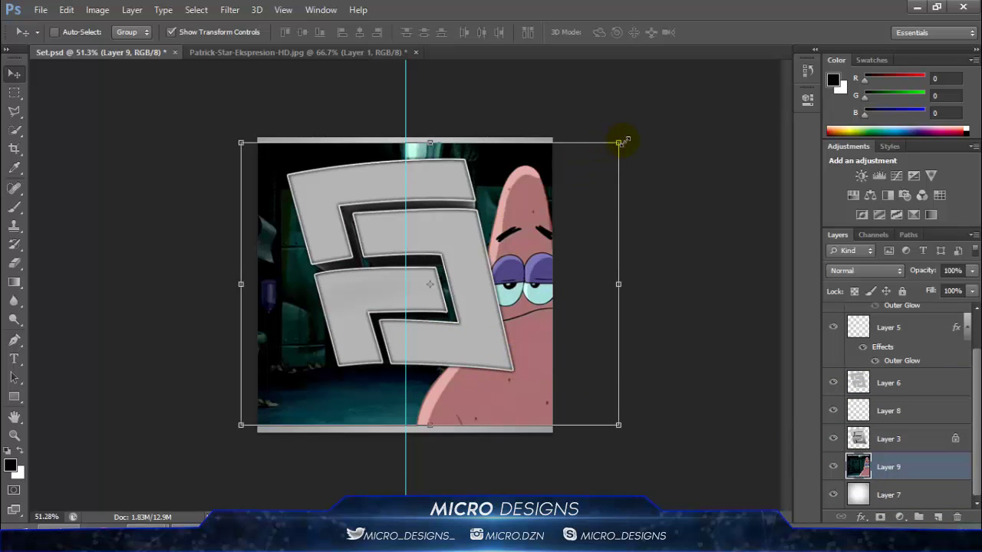
Enlarge the Patrick background image on Layer 9 to about 110% so it covers the whole canvas.
drag(644, 134, 639, 127)
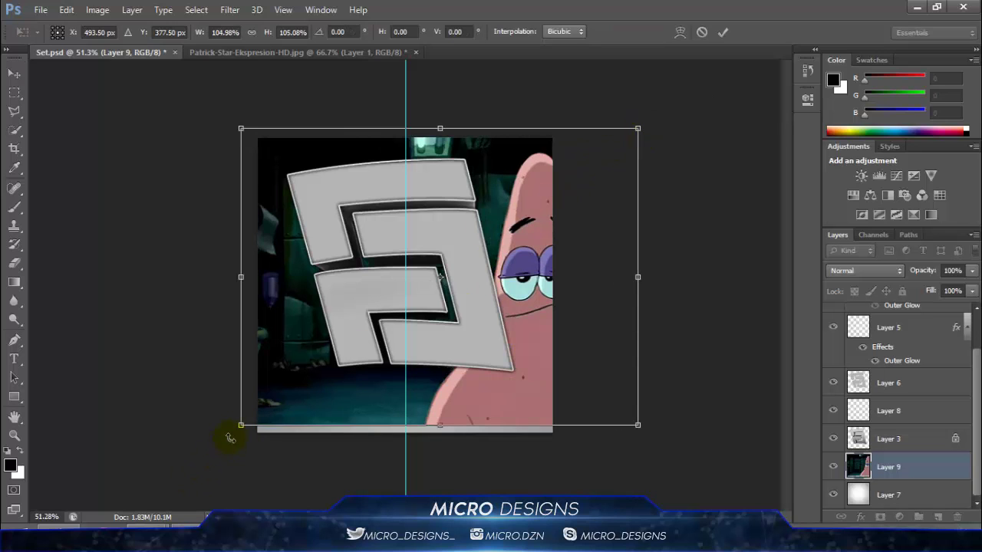
drag(239, 431, 222, 441)
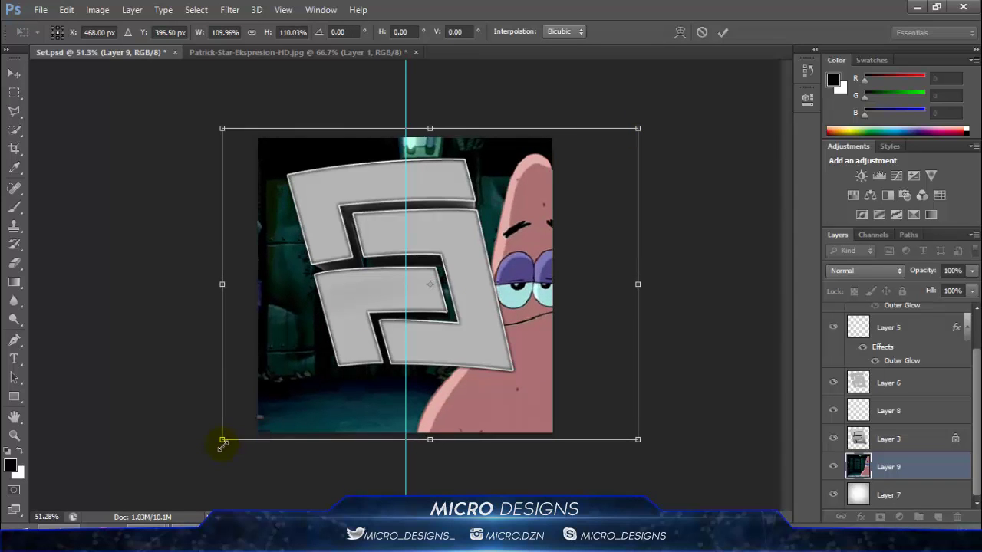
click(723, 32)
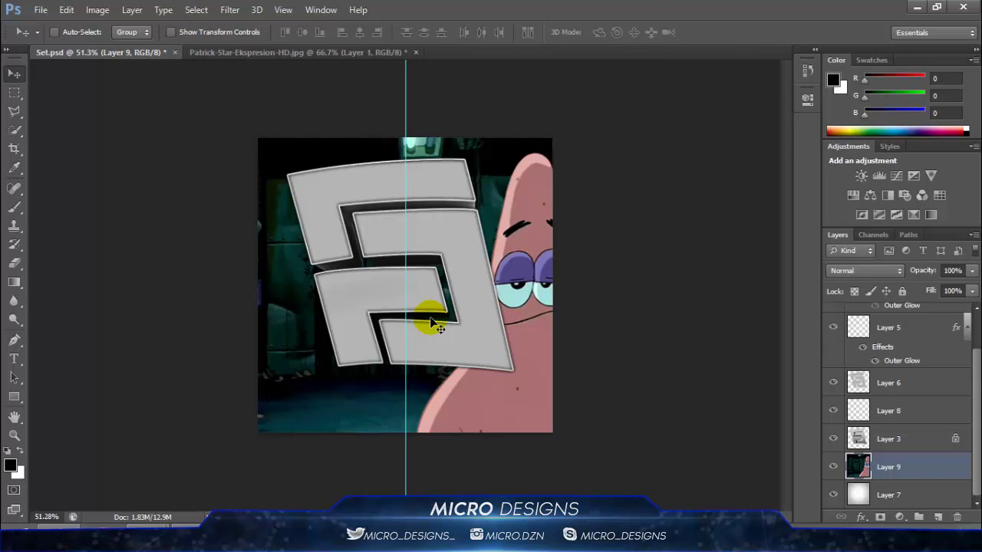
Duplicate Layer 9 directly above Layer 6 and fit the copy over the logo at about 77% scale, rotated about 2.5°.
key(ctrl+j)
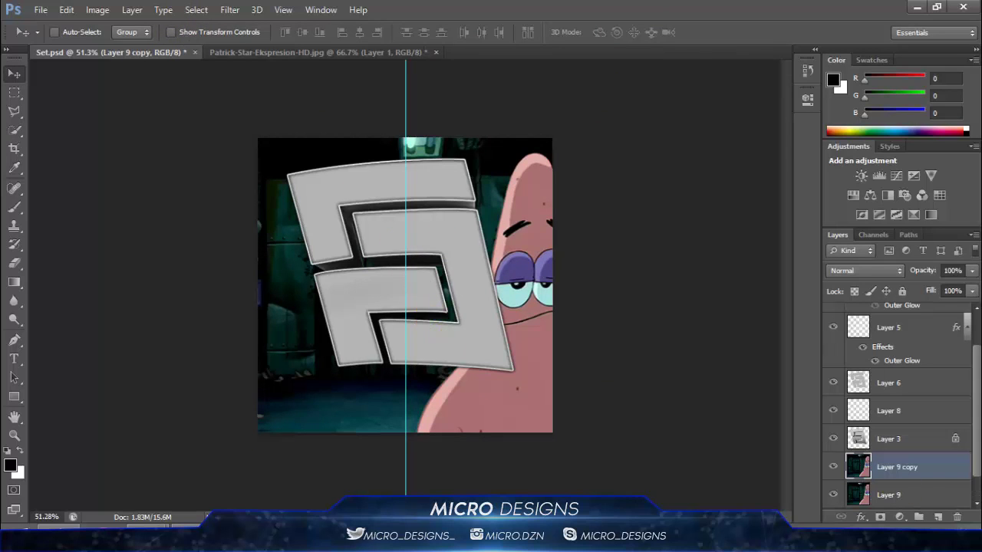
drag(912, 448, 912, 377)
click(171, 32)
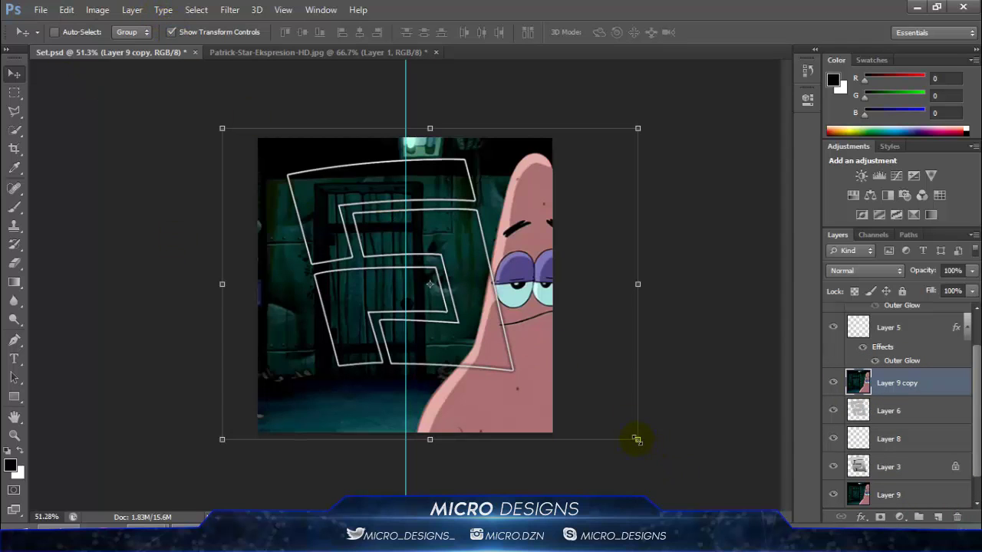
drag(627, 430, 535, 392)
mouse_move(494, 344)
mouse_down()
mouse_move(473, 340)
mouse_move(486, 338)
mouse_up()
drag(204, 372, 209, 365)
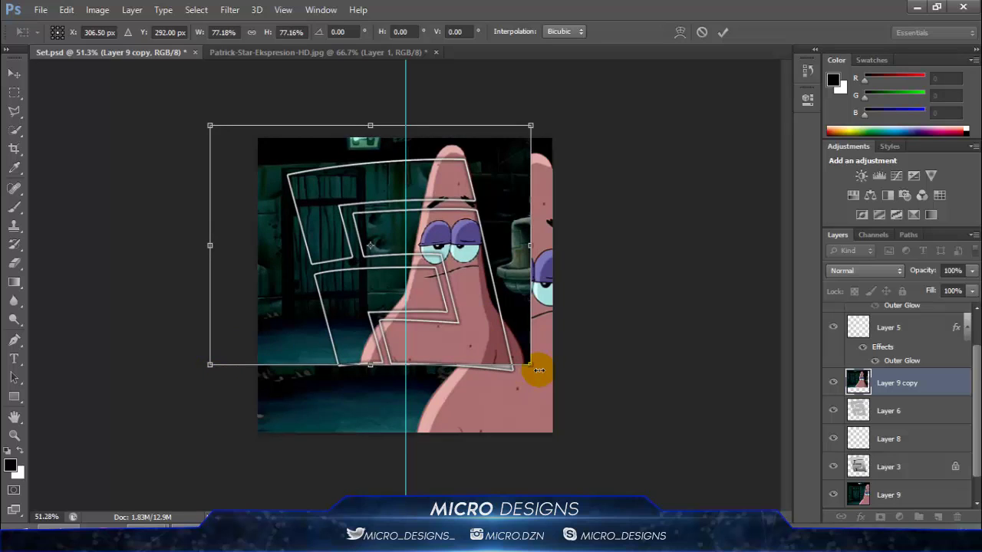
drag(540, 367, 537, 375)
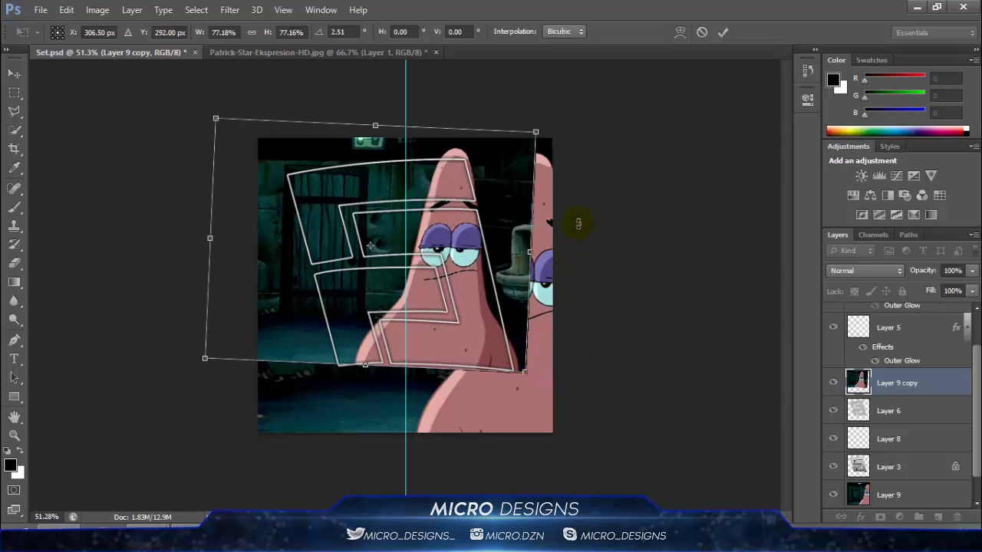
click(723, 32)
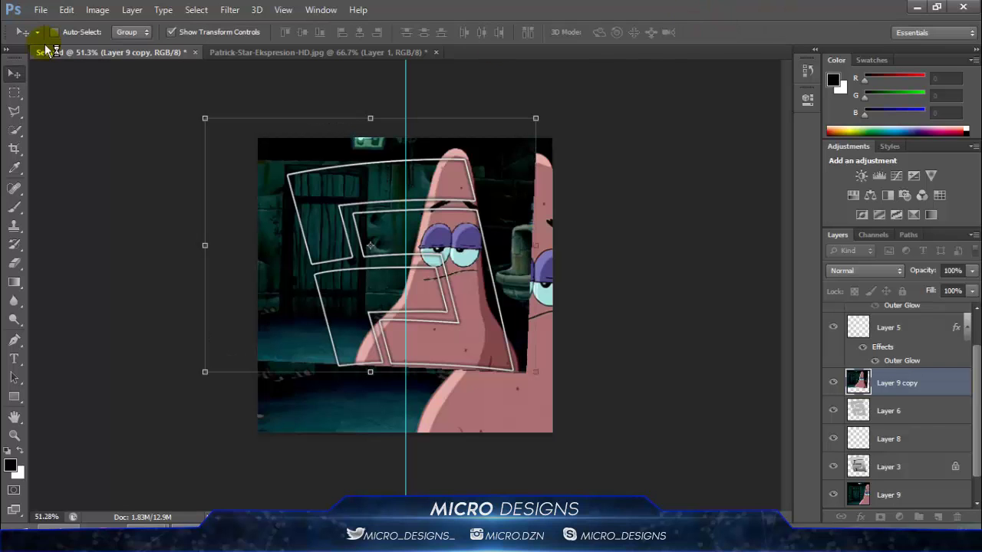
Clip the Layer 9 copy to Layer 6 so the picture fills only the logo shape.
scroll(445, 193, up, 3)
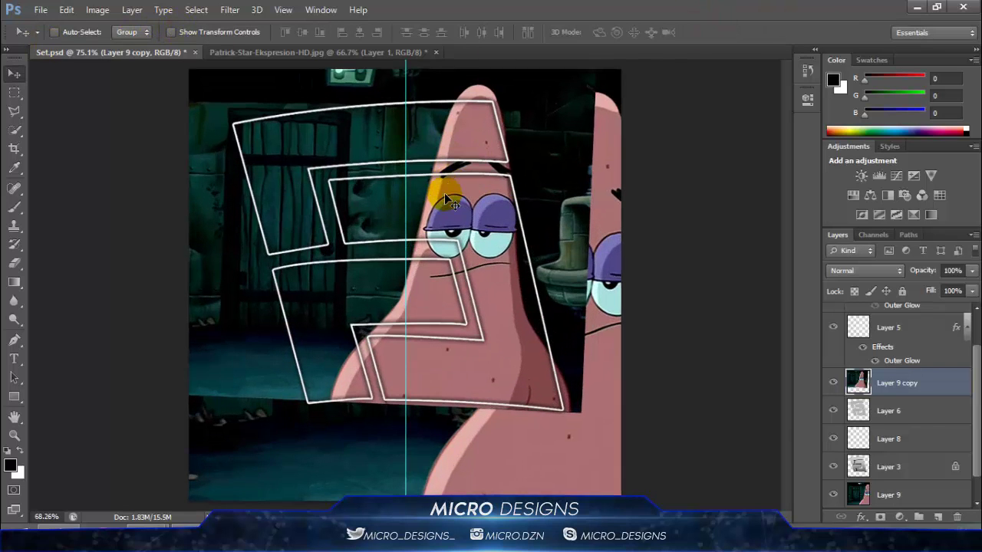
right_click(903, 389)
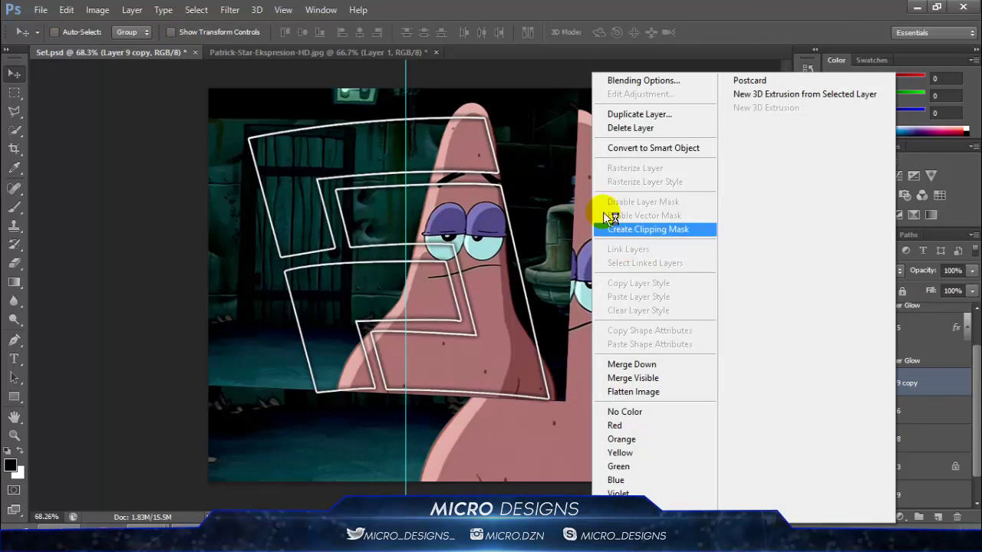
click(730, 279)
right_click(894, 382)
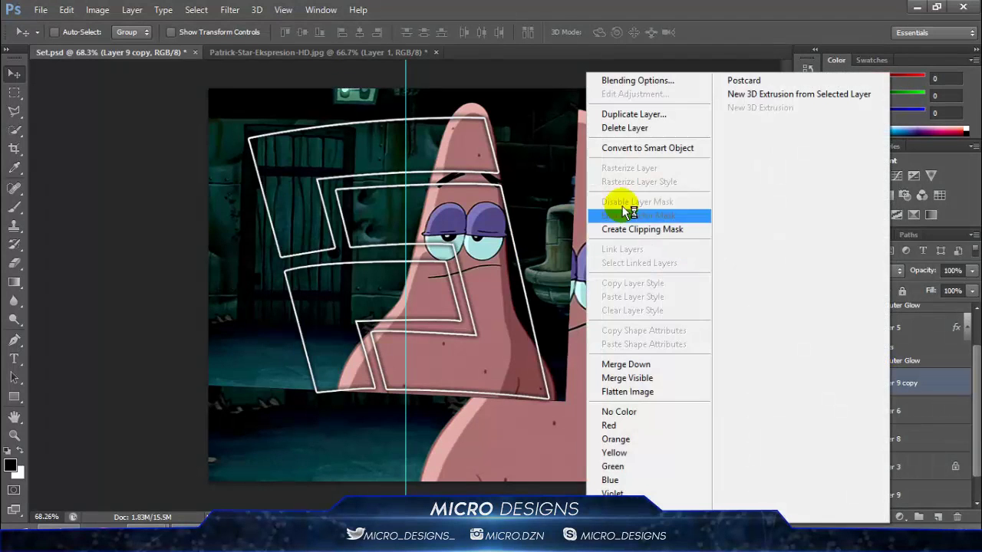
click(631, 228)
click(503, 306)
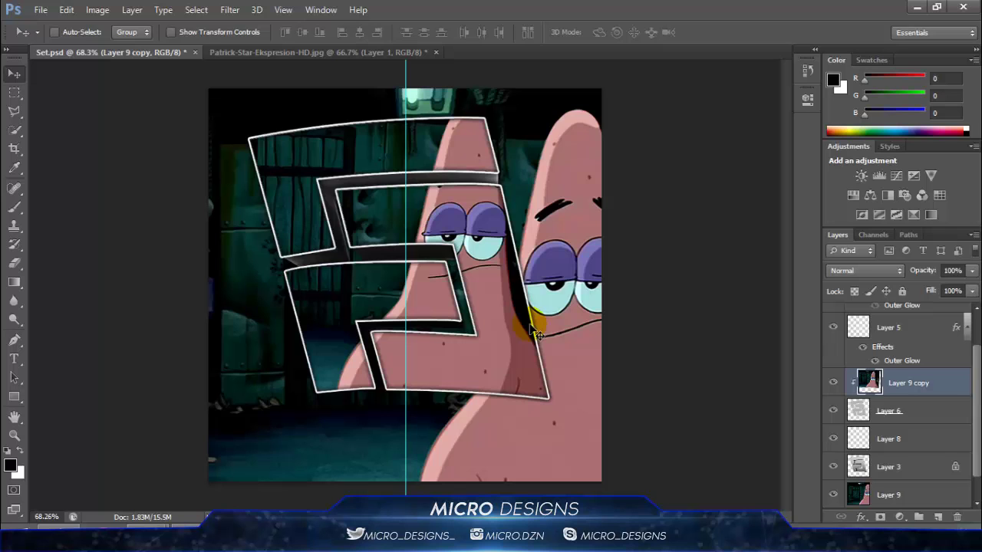
Duplicate the clipped Layer 9 copy and move the duplicate to the top of the layer stack, above Layer 5 copy.
key(ctrl+j)
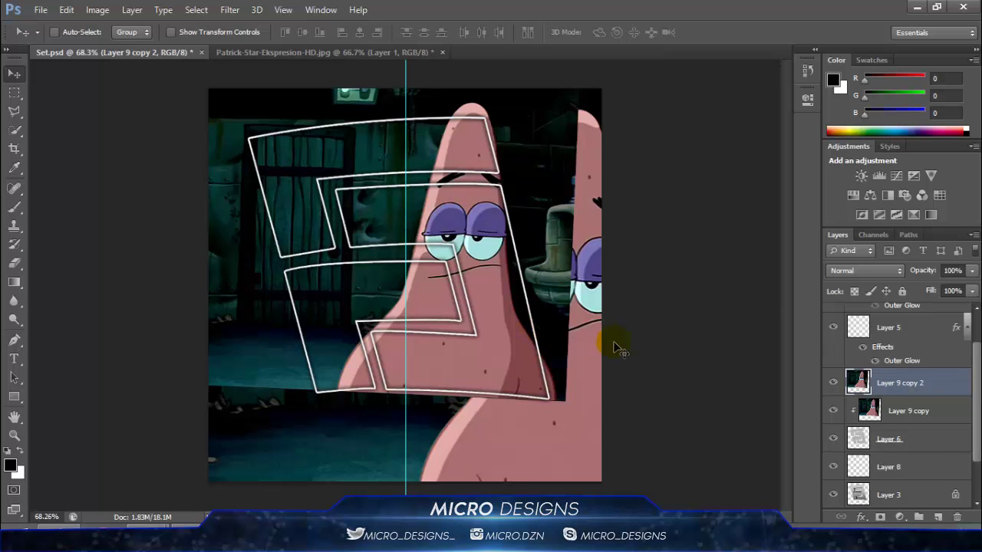
drag(895, 377, 915, 311)
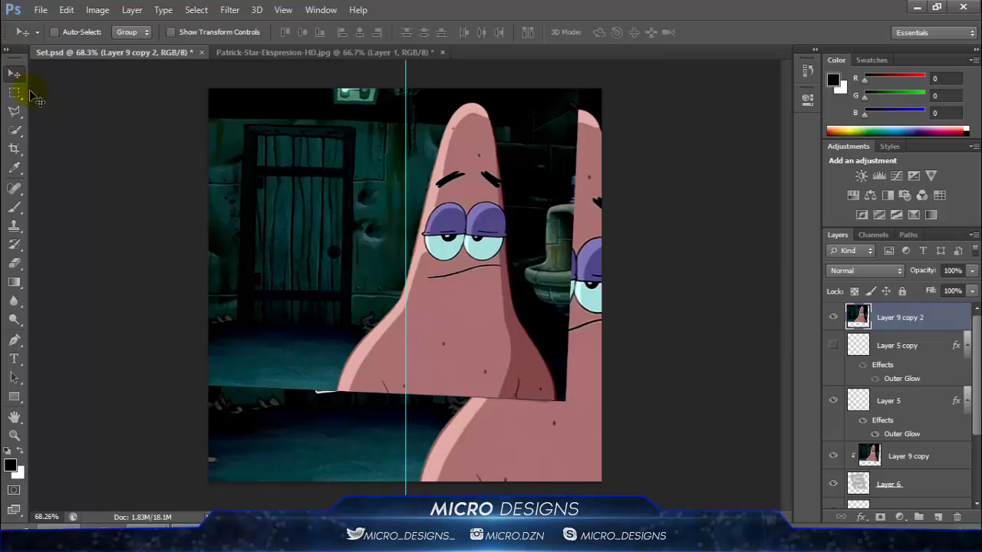
Select the smaller Patrick figure on Layer 9 copy 2 by tracing its outline with the Magnetic Lasso tool.
click(14, 110)
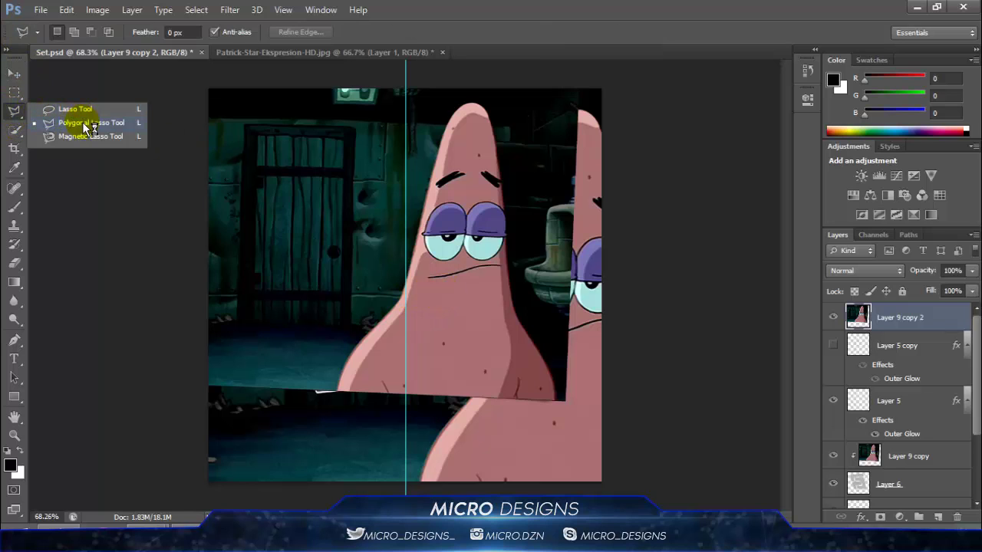
click(58, 110)
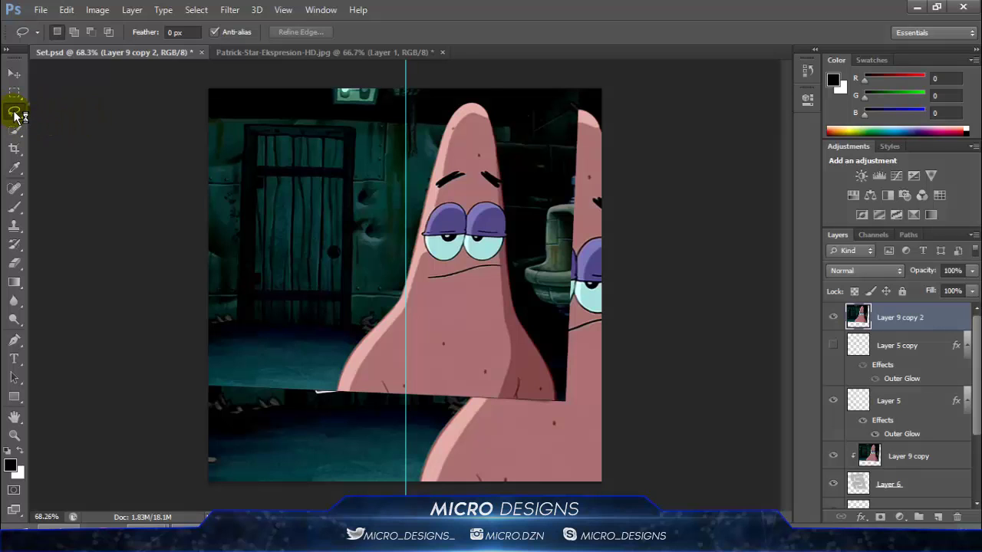
click(15, 113)
click(95, 138)
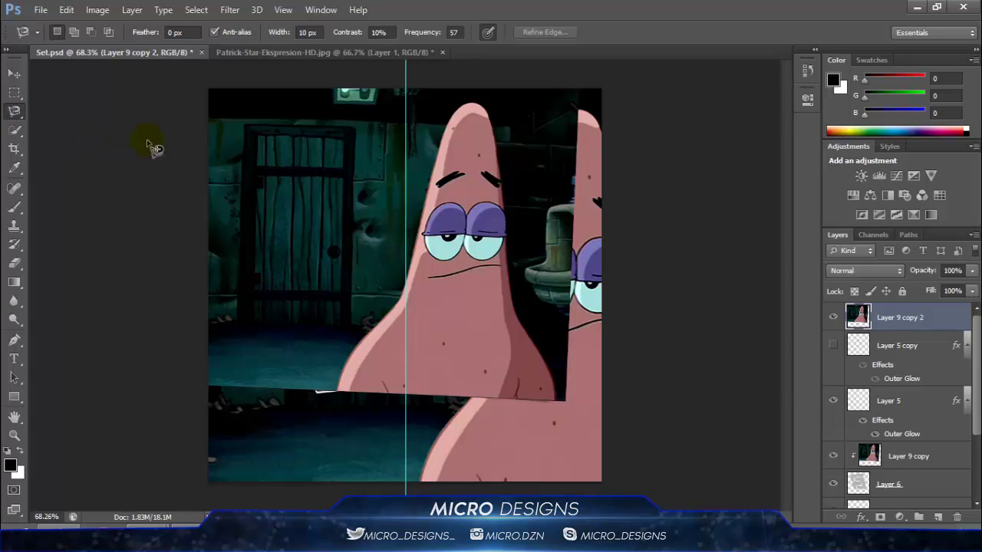
scroll(446, 127, up, 2)
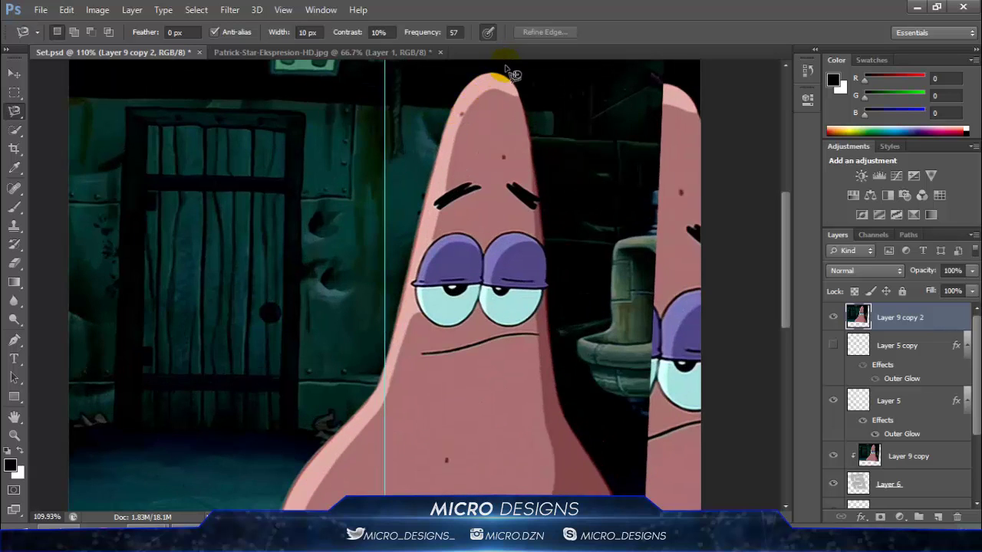
scroll(499, 82, up, 3)
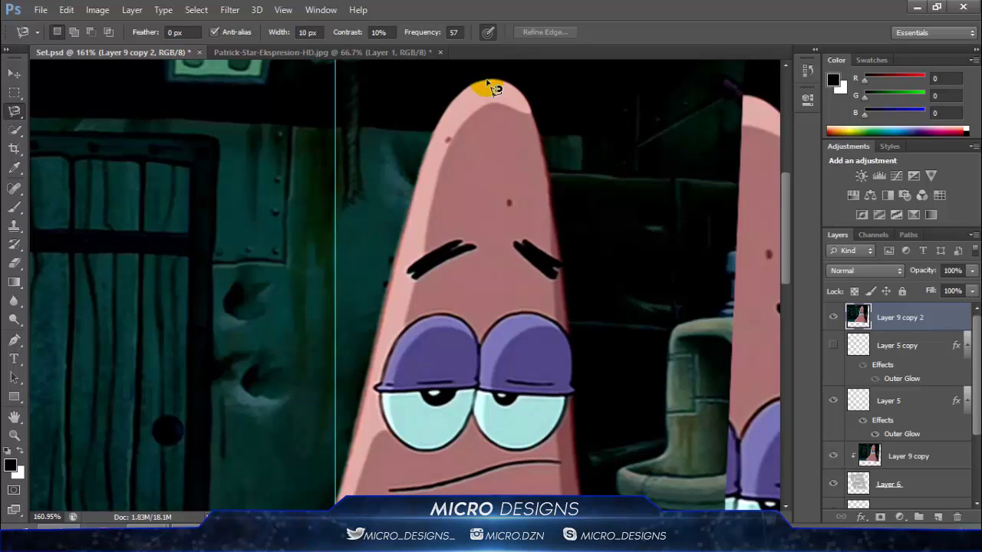
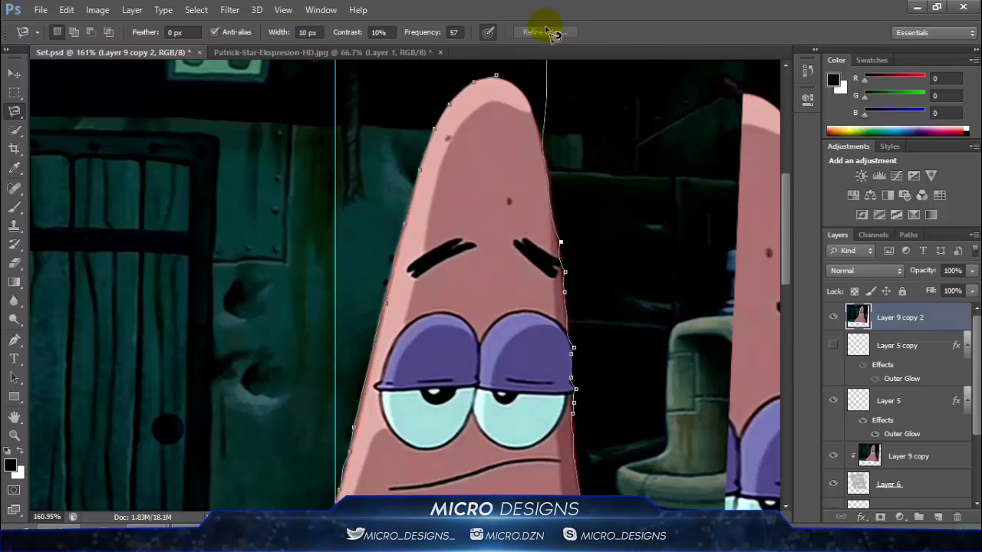
click(537, 177)
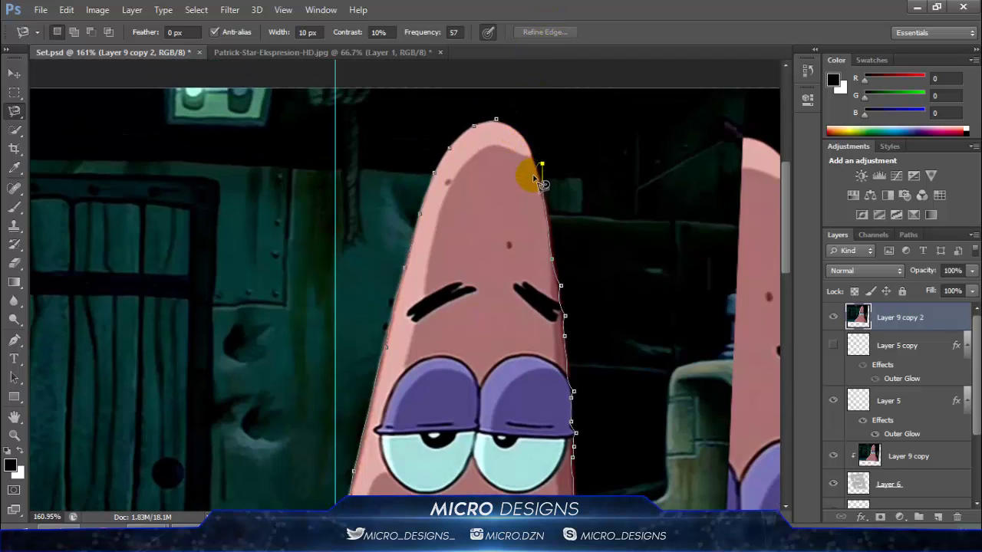
click(536, 161)
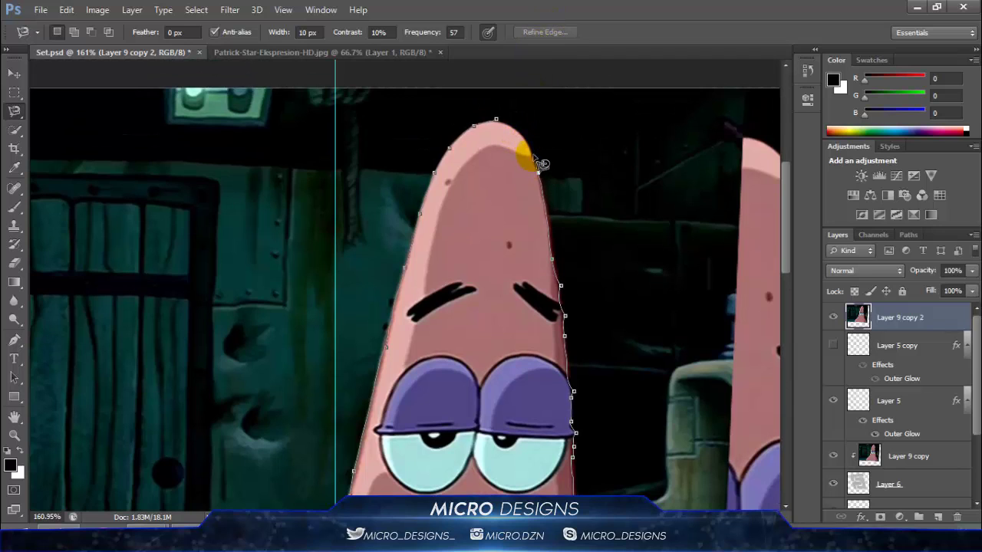
click(508, 129)
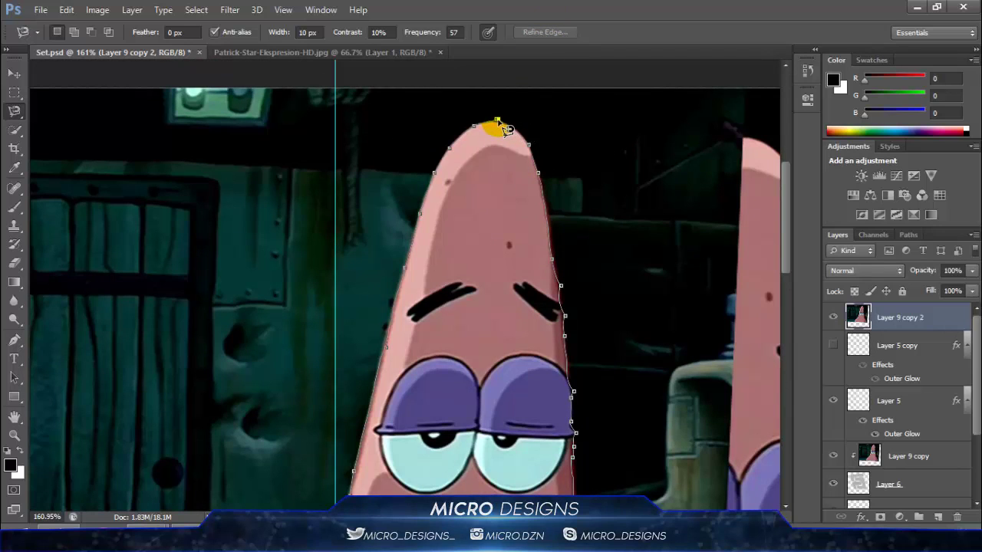
click(504, 127)
scroll(484, 261, down, 3)
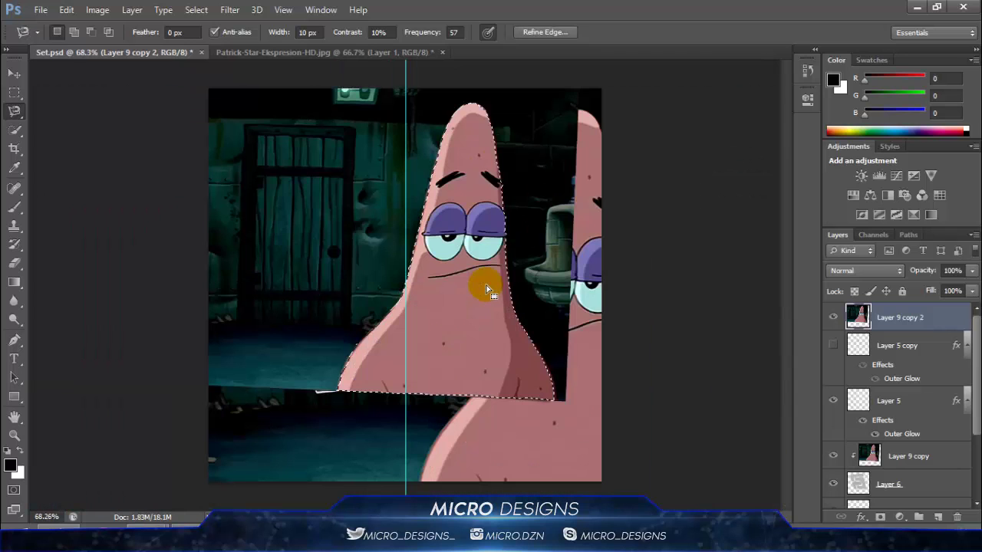
Cut the selected Patrick figure, paste it onto its own layer and delete the leftover Layer 9 copy 2.
click(13, 73)
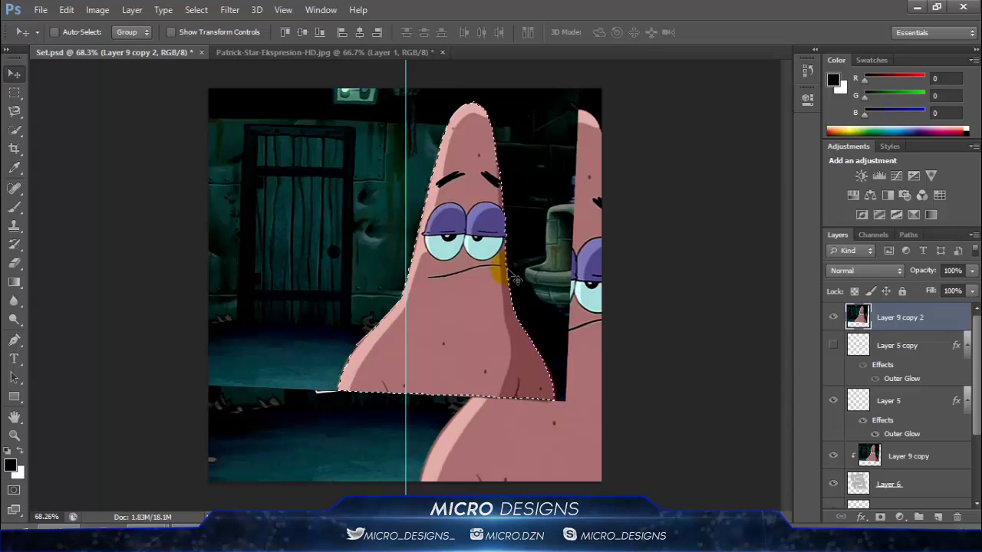
click(449, 284)
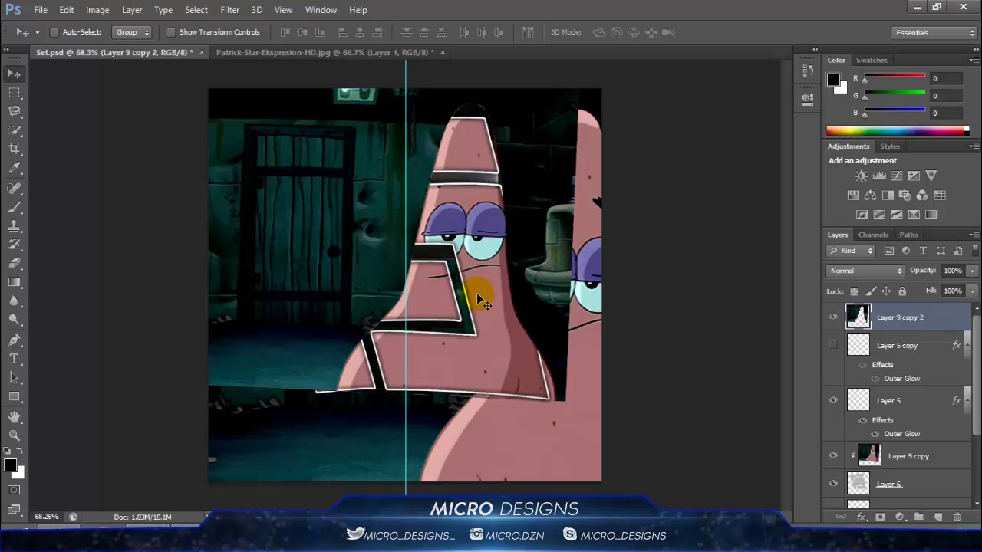
key(ctrl+v)
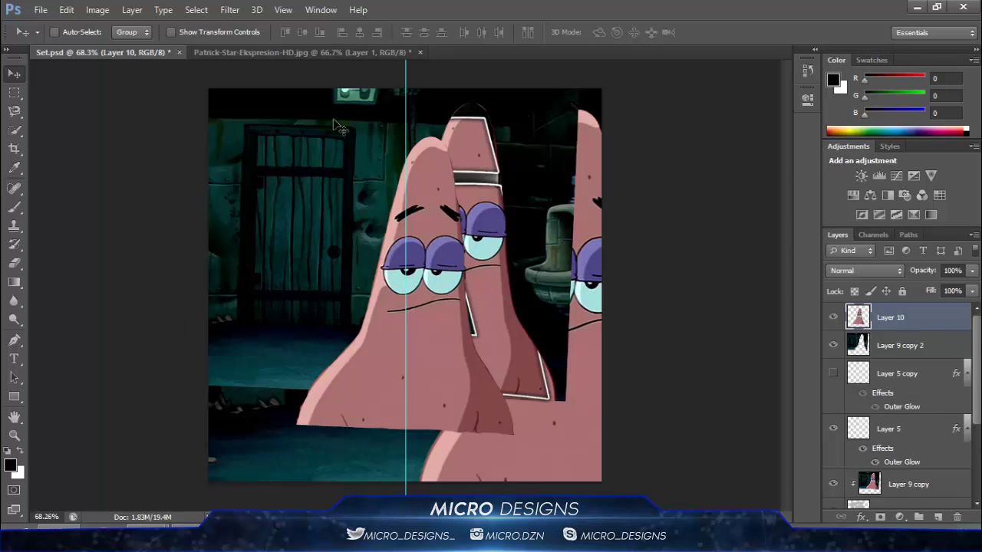
click(905, 345)
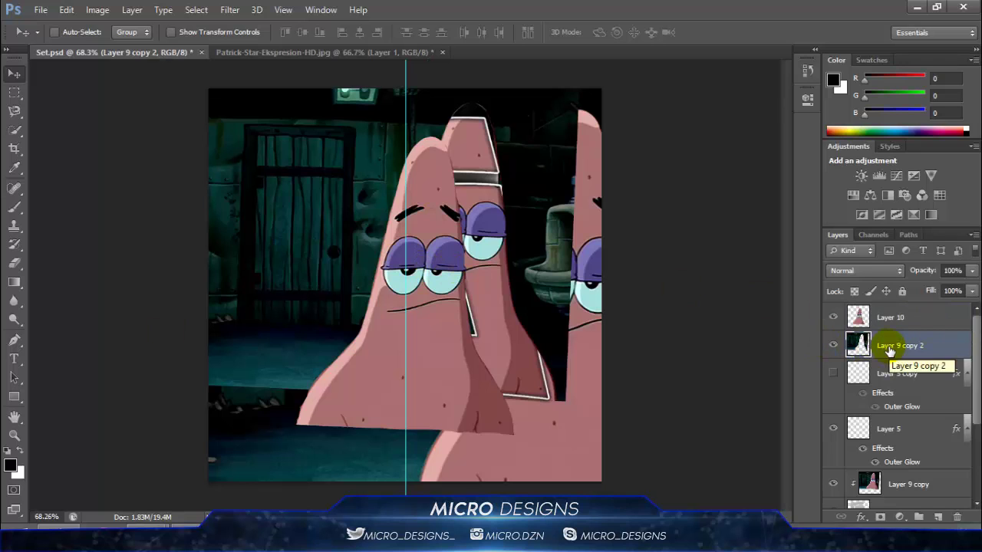
key(Delete)
Align the cut-out Patrick on Layer 10 with the matching figure clipped inside the logo.
click(895, 316)
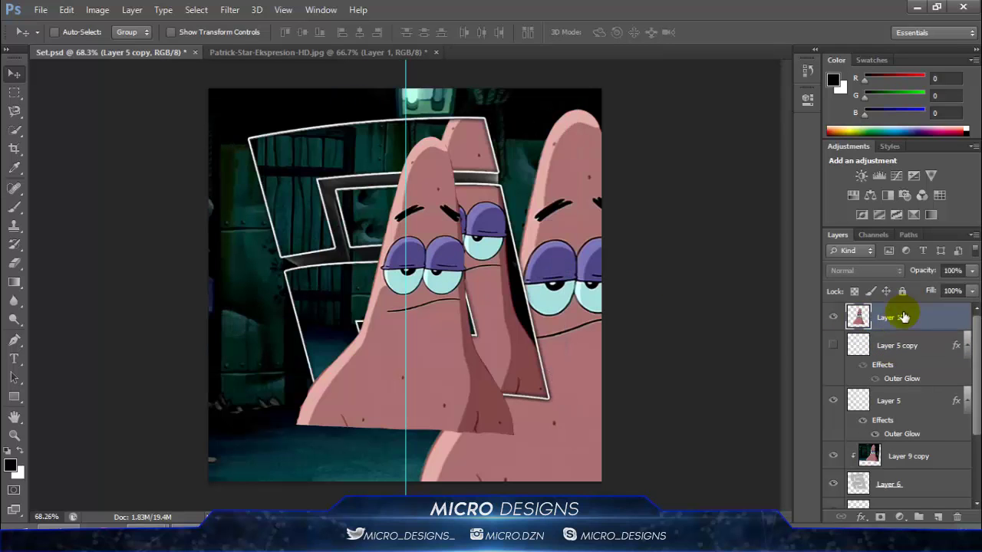
drag(422, 284, 470, 260)
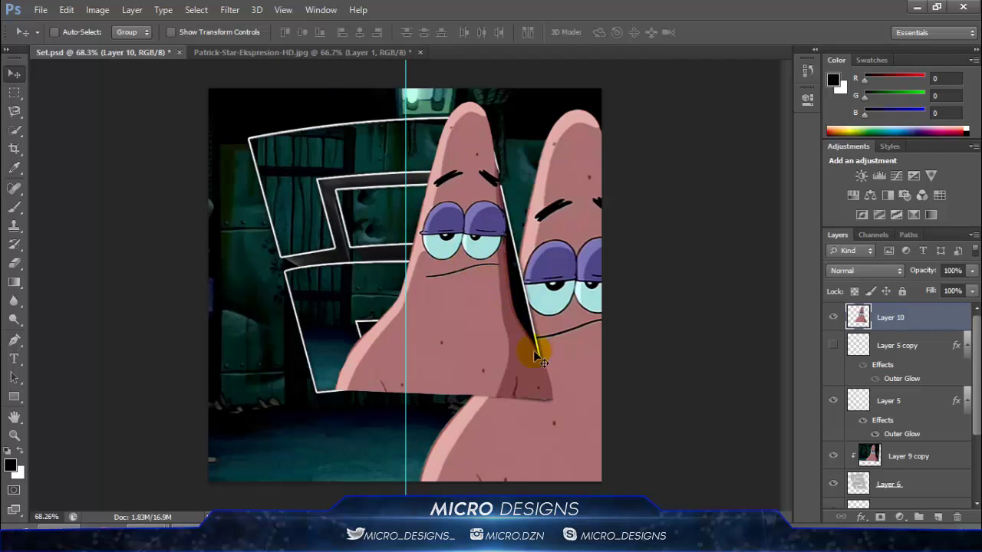
drag(497, 325, 498, 331)
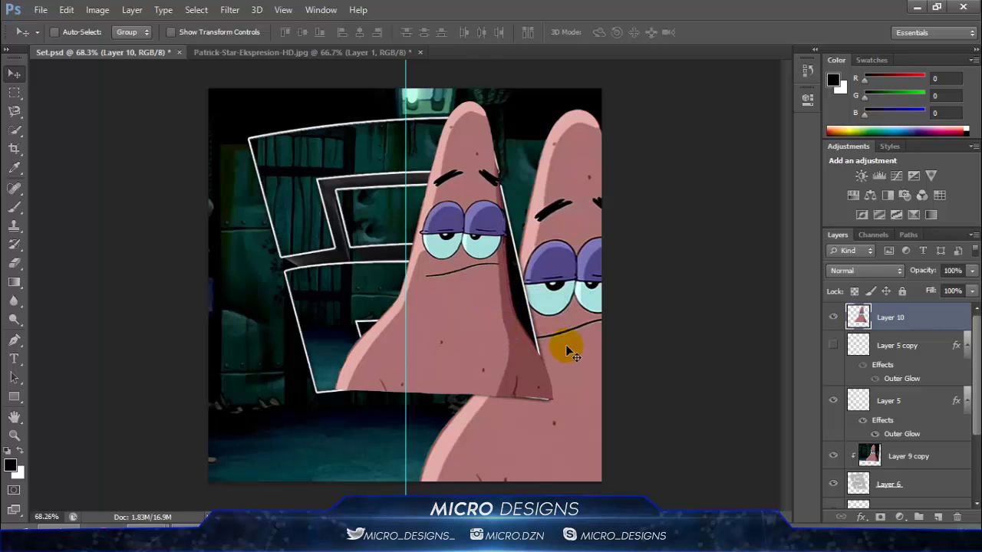
Enlarge the Patrick cut-out on Layer 10 to about 101% and hide the transform controls.
click(171, 31)
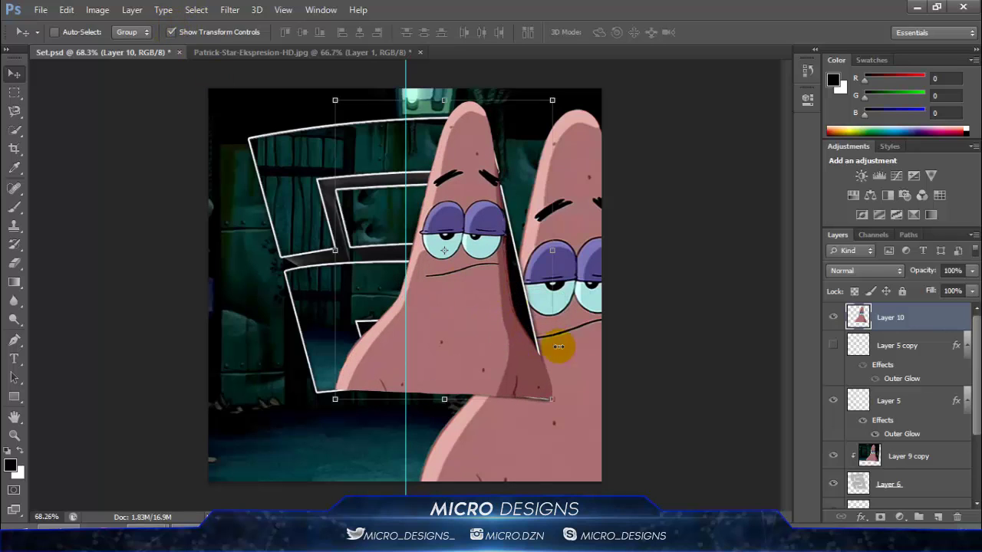
drag(552, 399, 555, 400)
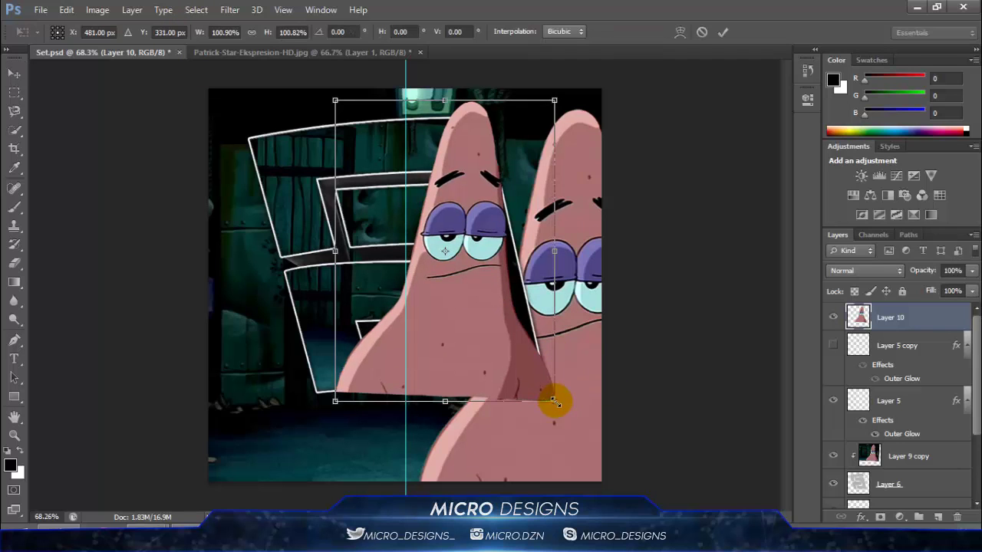
click(723, 31)
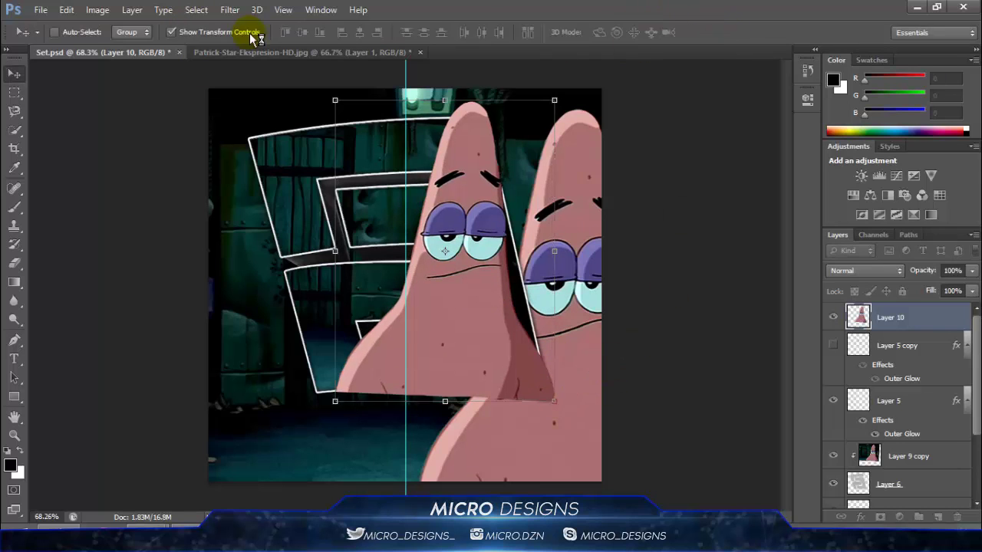
click(172, 33)
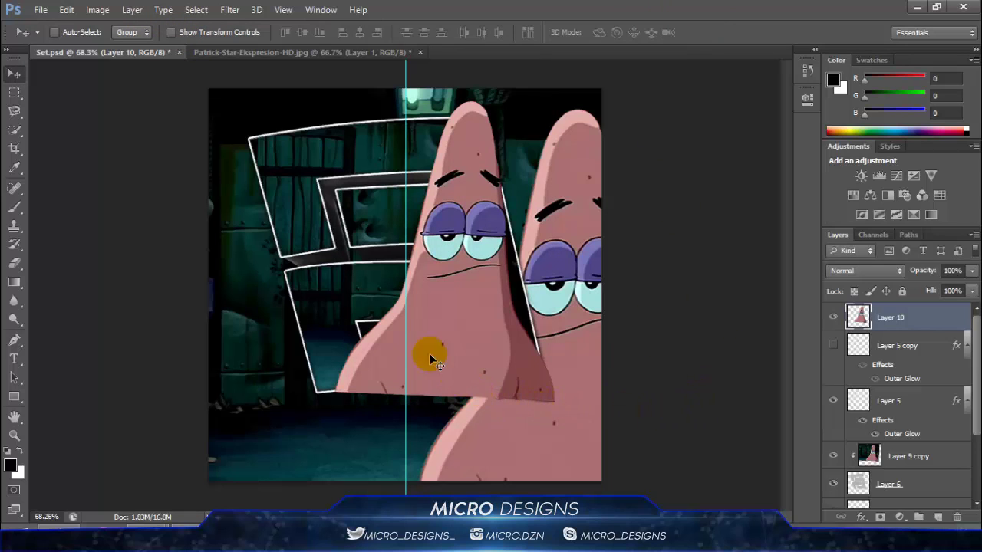
Lower Layer 10's opacity to 61% and switch to the Polygonal Lasso tool.
click(183, 35)
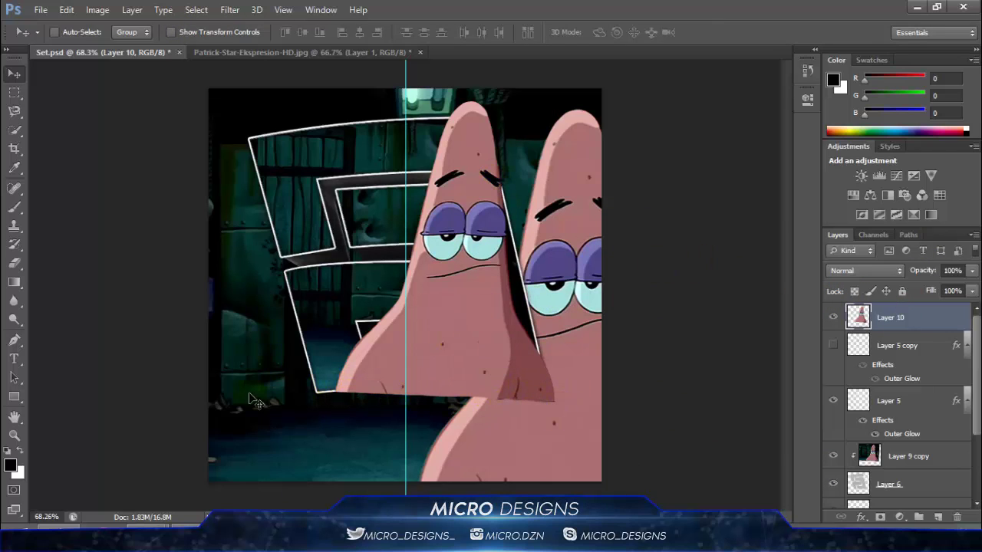
drag(933, 270, 913, 277)
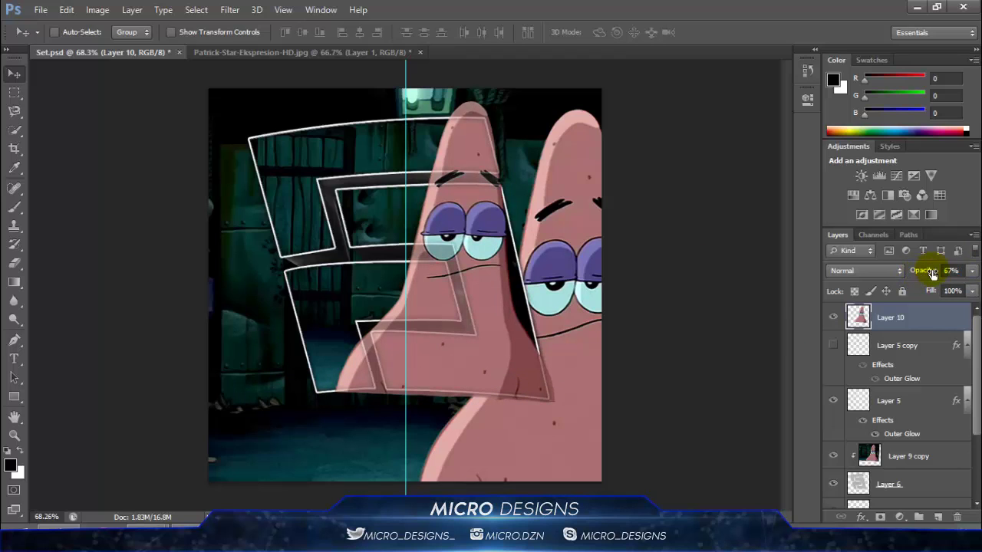
click(14, 111)
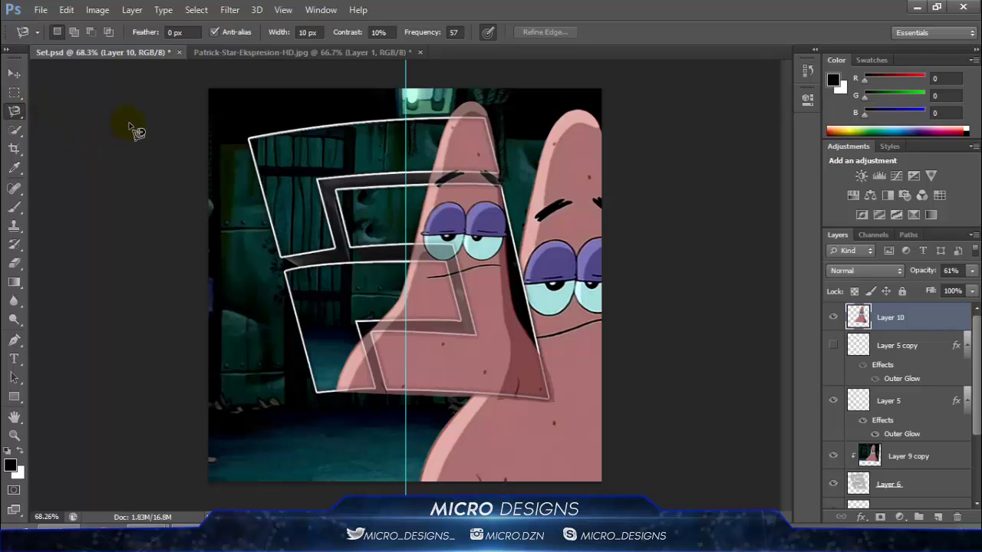
drag(25, 118, 49, 120)
Outline the parts of the Patrick cut-out that overhang the logo's lower edges and gap, delete them from Layer 10 and deselect.
scroll(520, 229, up, 3)
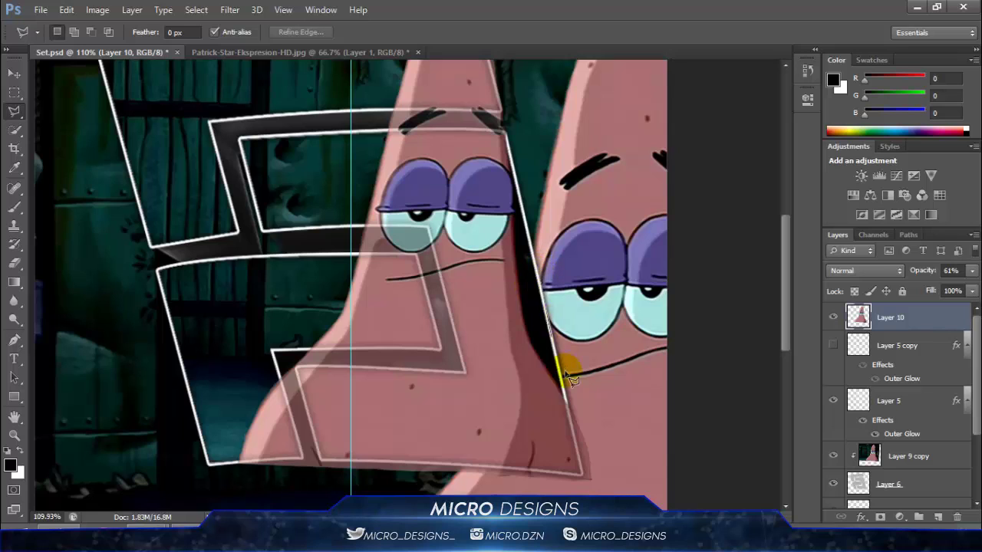
click(576, 463)
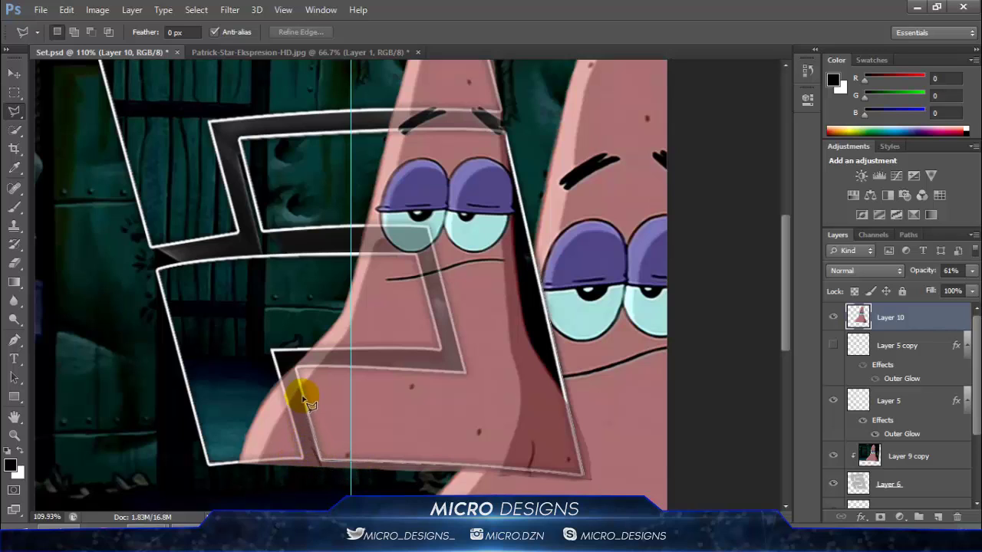
click(319, 462)
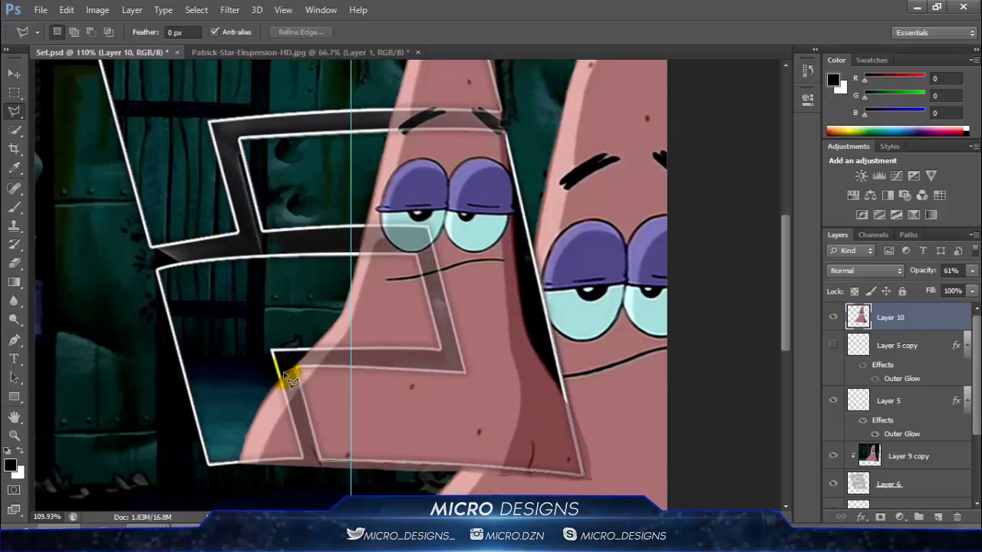
click(306, 453)
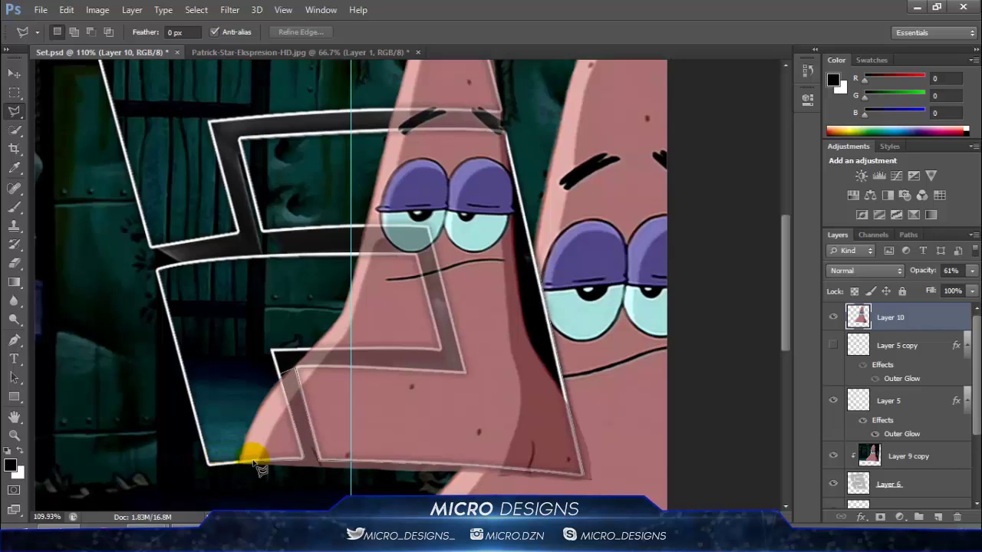
click(209, 464)
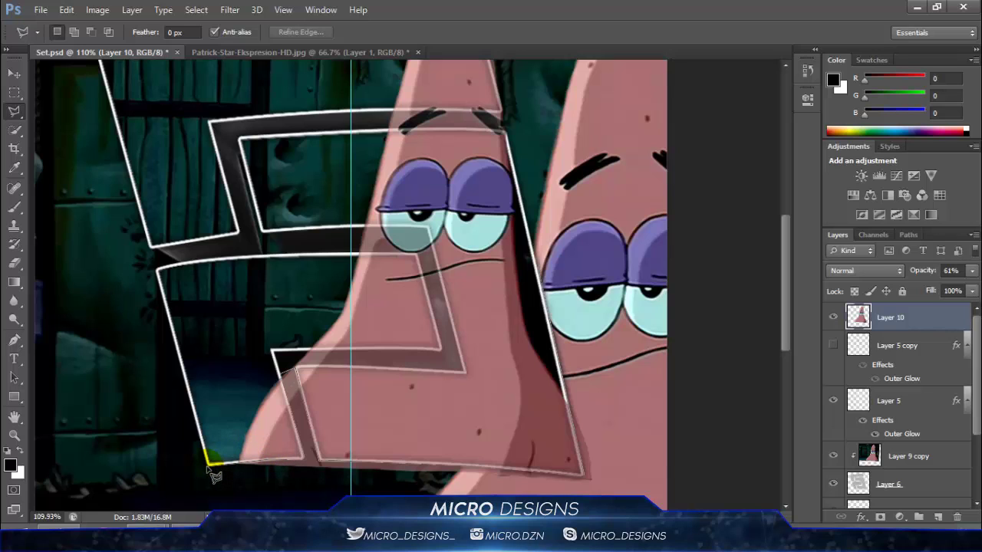
click(338, 502)
click(637, 490)
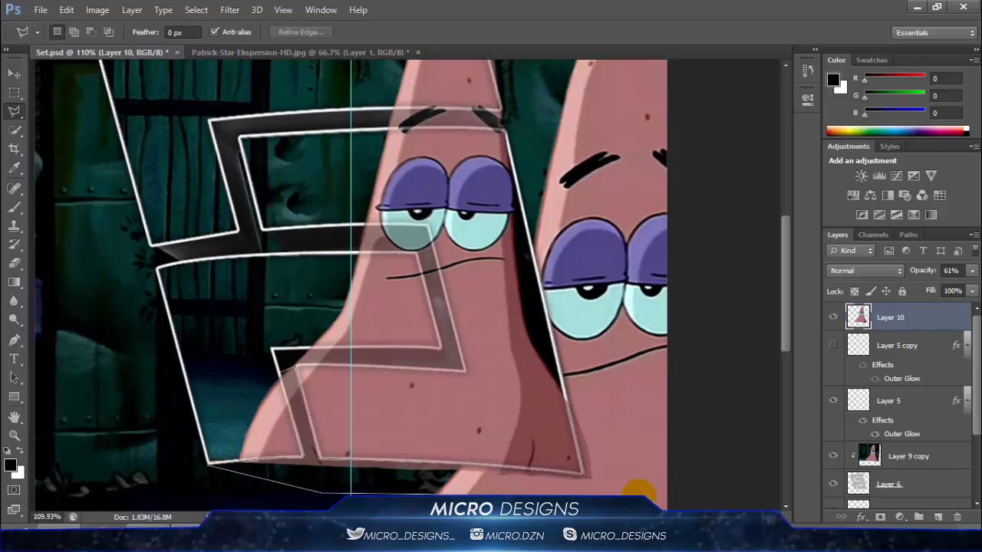
click(604, 221)
click(539, 261)
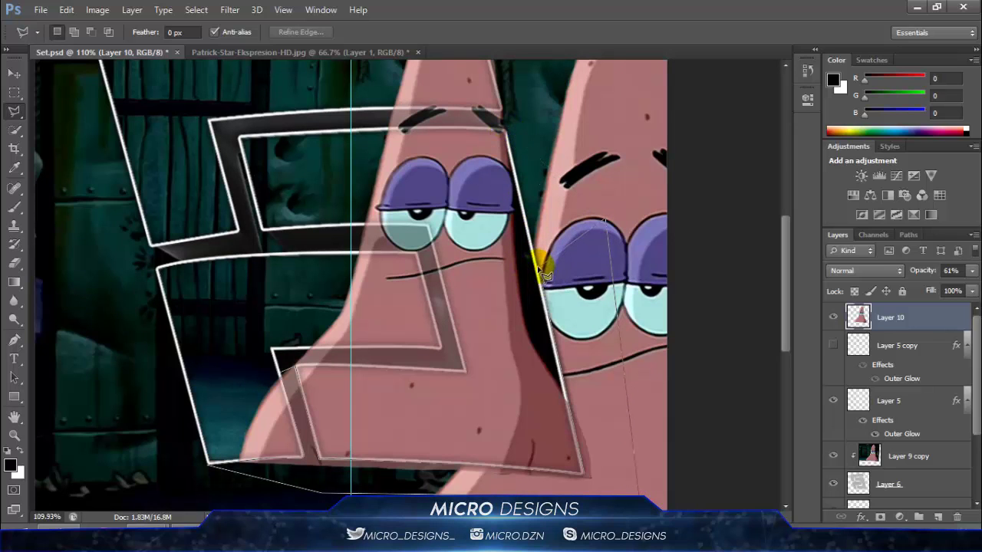
double_click(581, 305)
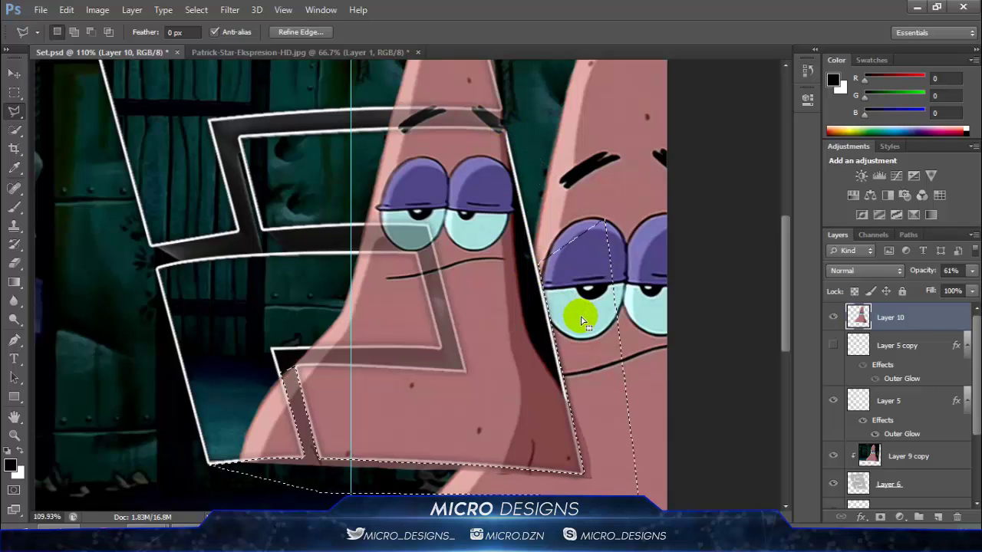
key(Delete)
key(ctrl+d)
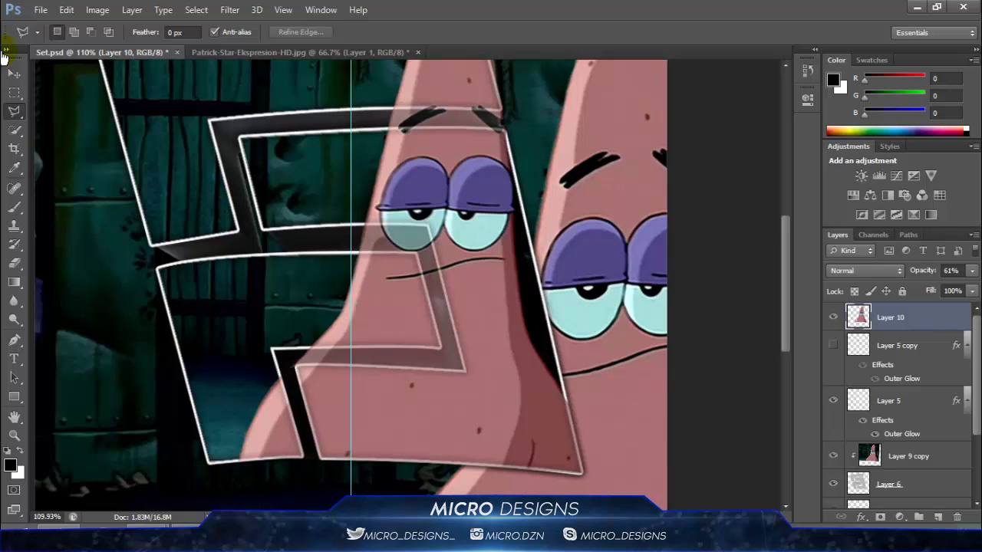
Restore Layer 10's opacity to 100%.
click(14, 73)
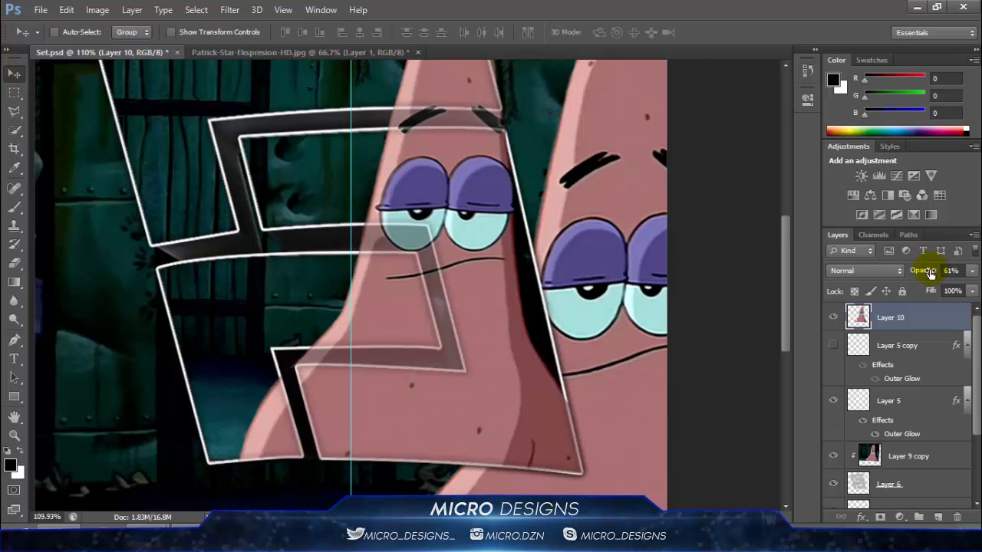
drag(929, 273, 732, 305)
scroll(529, 301, down, 2)
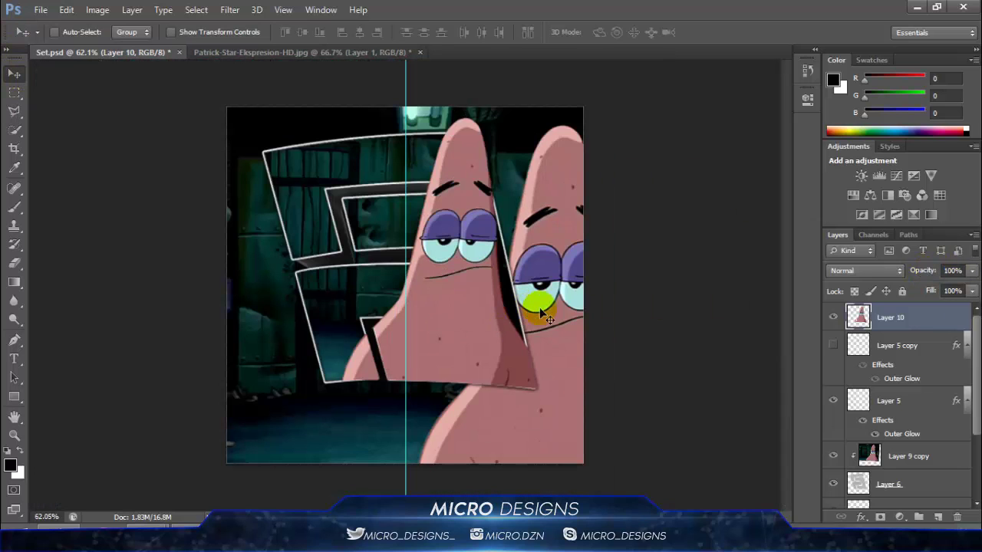
scroll(499, 219, down, 1)
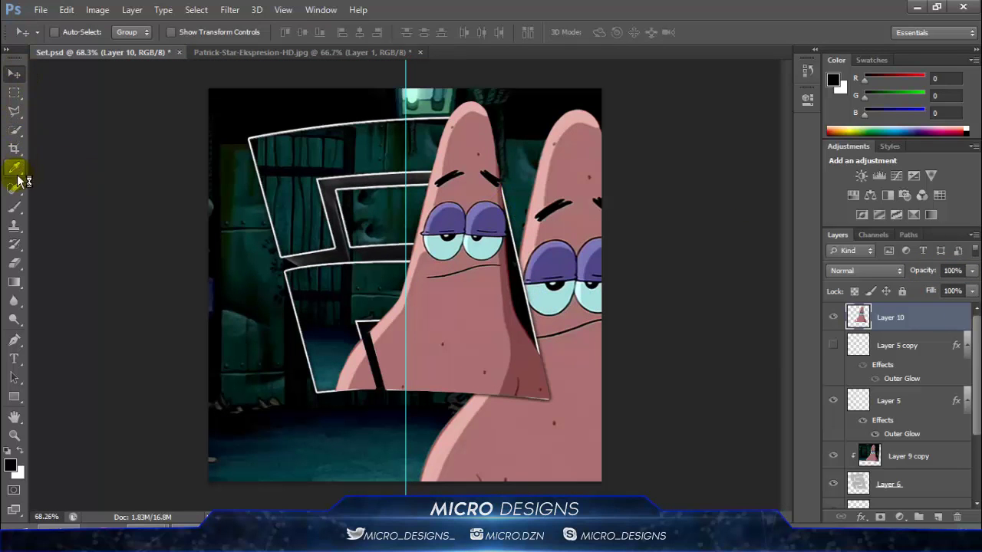
Lower Layer 10's opacity to 66% and erase the cut-out's edges covering the logo's white outline with a 35 px Eraser.
click(14, 263)
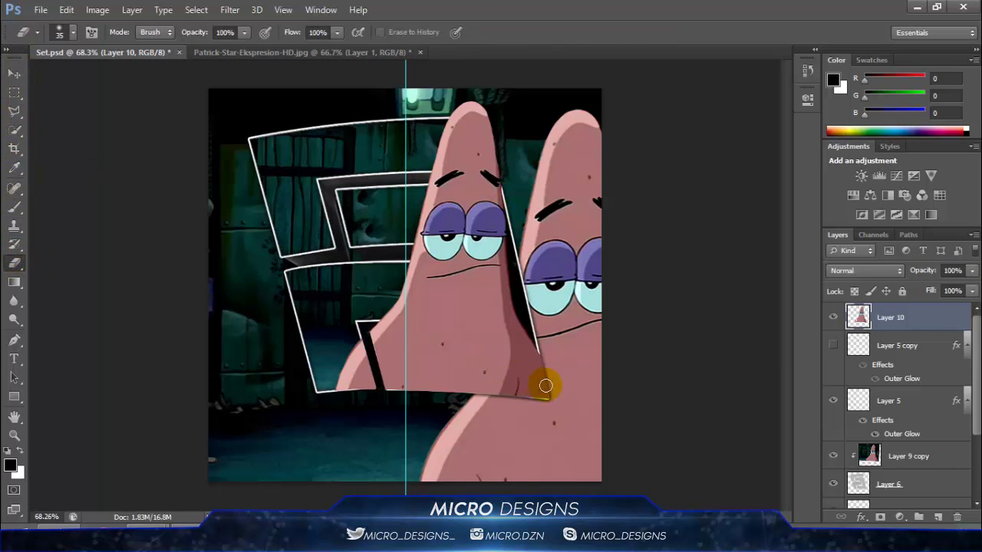
scroll(555, 350, up, 2)
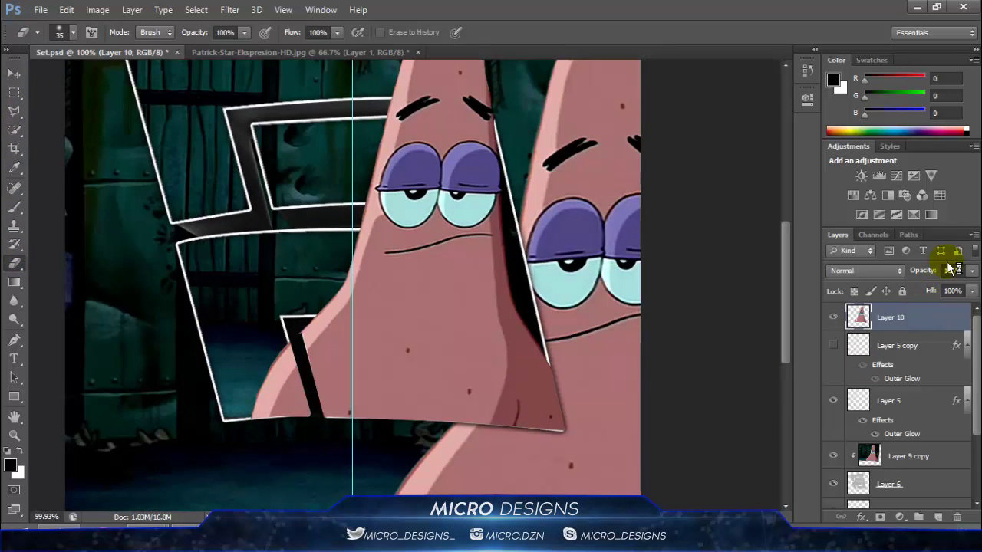
drag(931, 276, 907, 279)
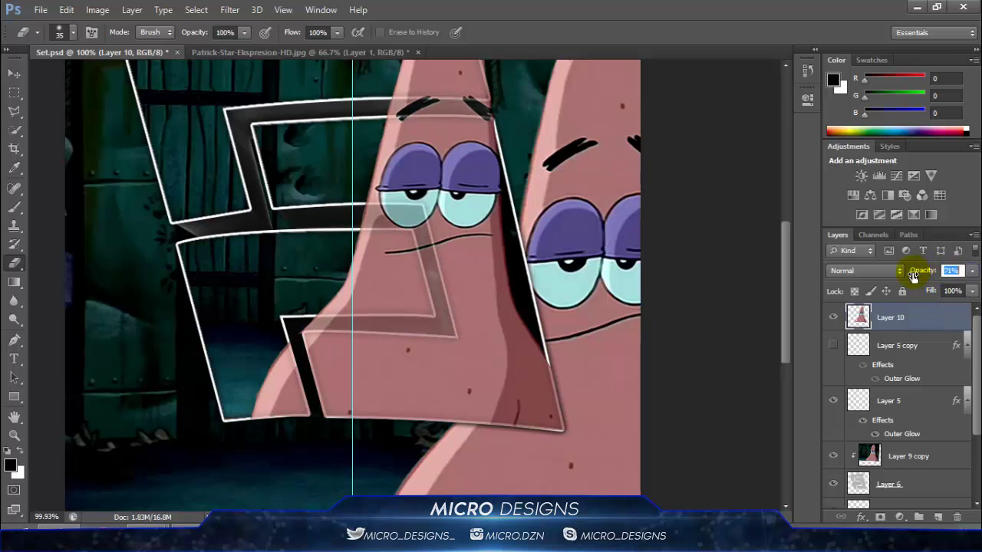
drag(593, 351, 602, 386)
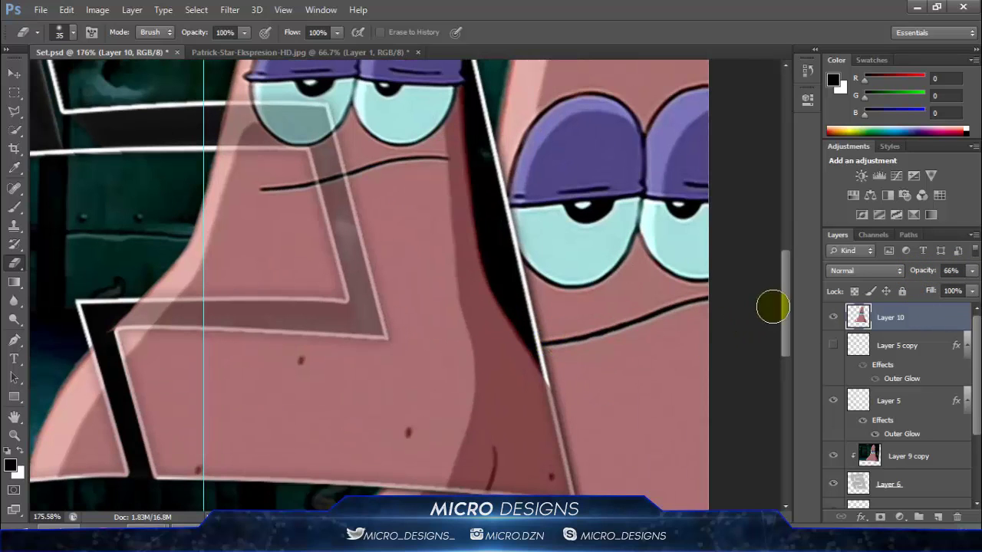
scroll(788, 311, down, 3)
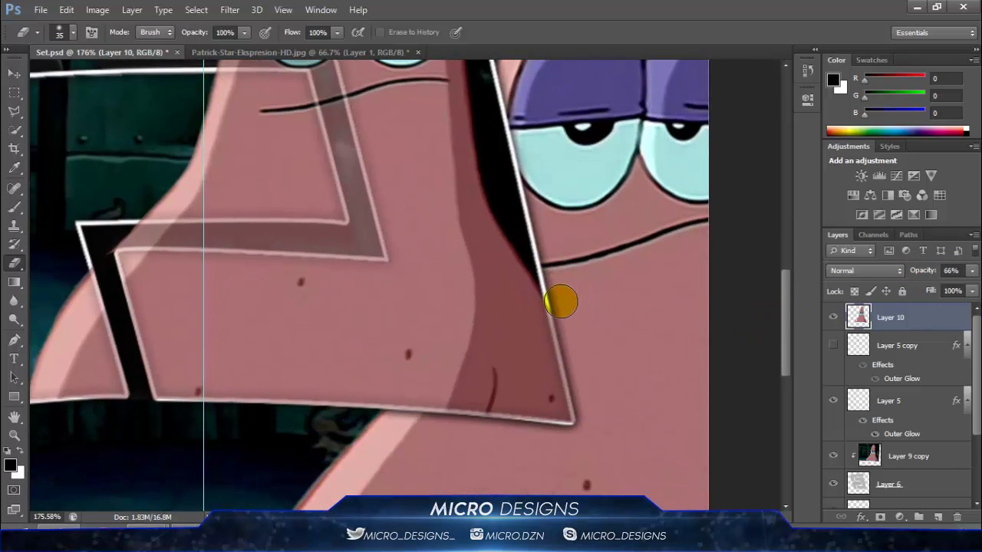
mouse_move(561, 302)
mouse_down()
mouse_move(588, 429)
mouse_move(553, 440)
mouse_move(138, 410)
mouse_move(99, 266)
mouse_move(98, 214)
mouse_up()
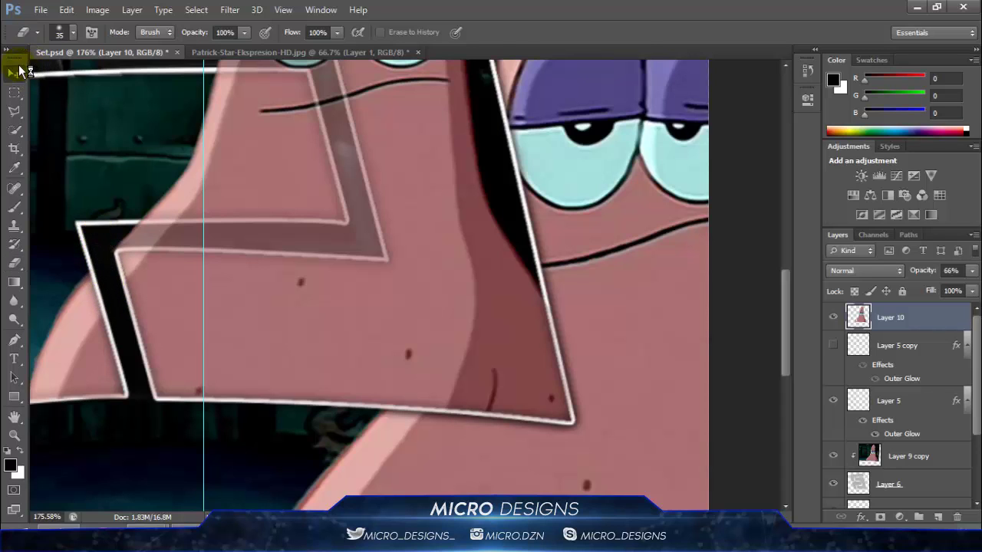
Bring the Patrick cut-out on Layer 10 back to full 100% opacity.
click(14, 72)
drag(936, 283, 968, 292)
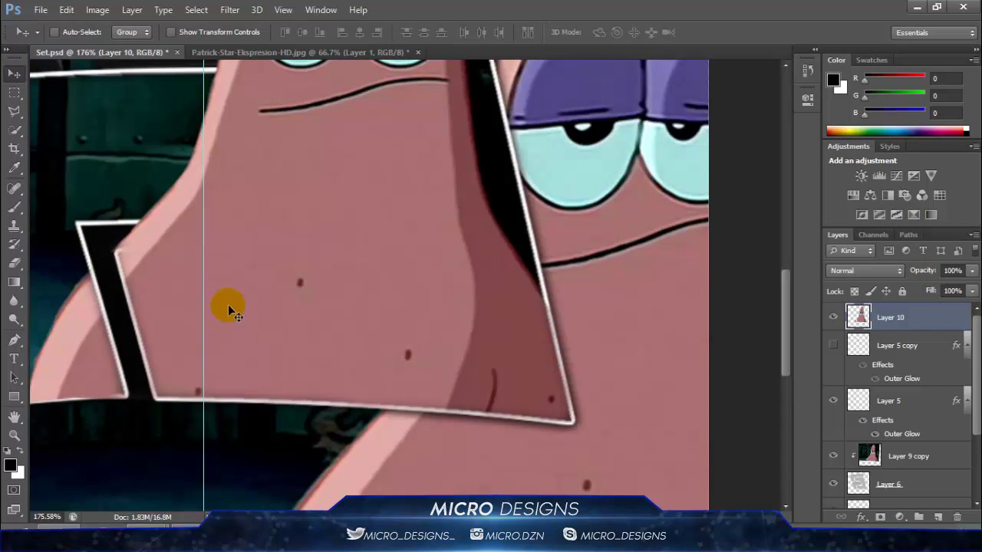
scroll(230, 305, down, 4)
scroll(474, 266, up, 1)
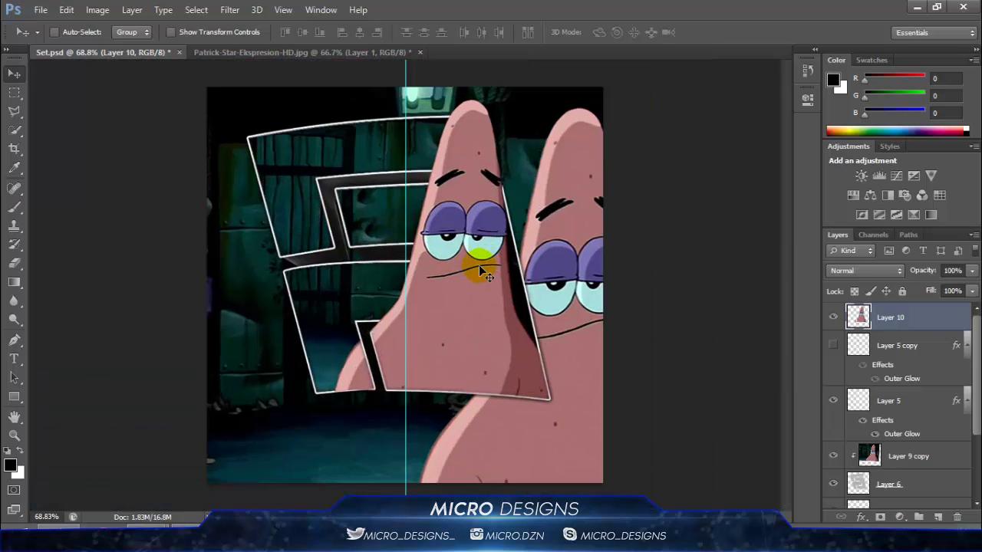
Try showing the Layer 5 copy outline in place of Layer 5, and restore the original visibility of both layers.
click(833, 348)
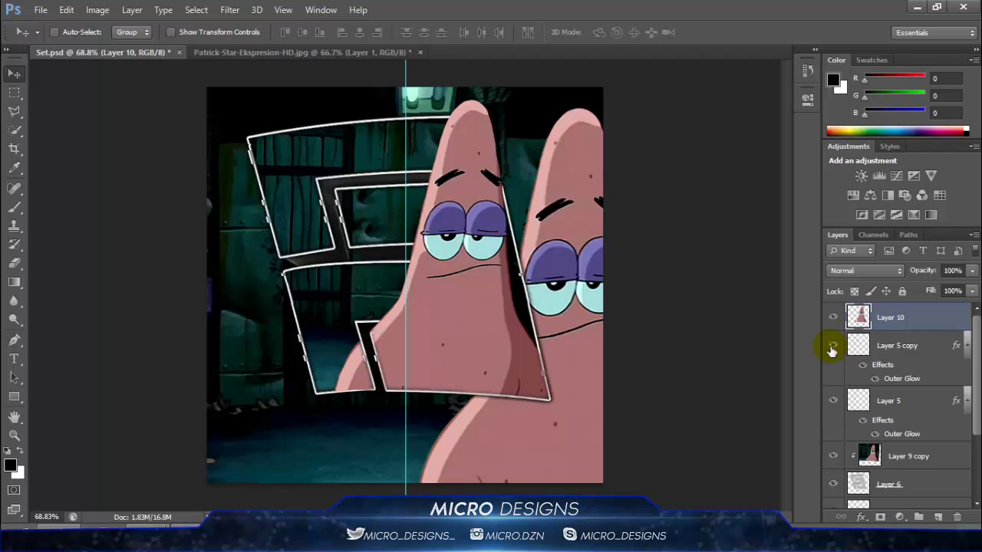
click(834, 402)
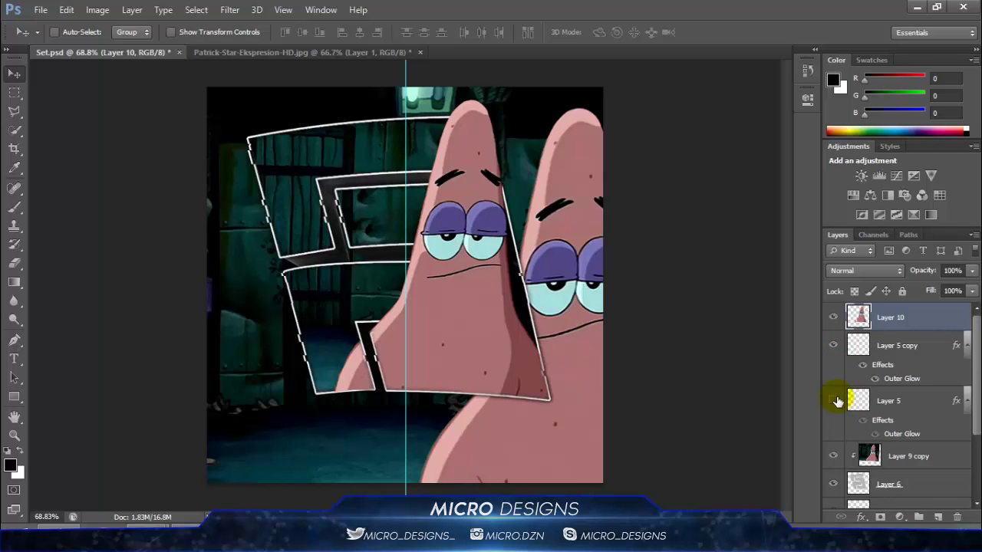
mouse_move(904, 317)
mouse_down()
mouse_move(910, 368)
mouse_move(925, 376)
mouse_move(914, 313)
mouse_move(892, 315)
mouse_up()
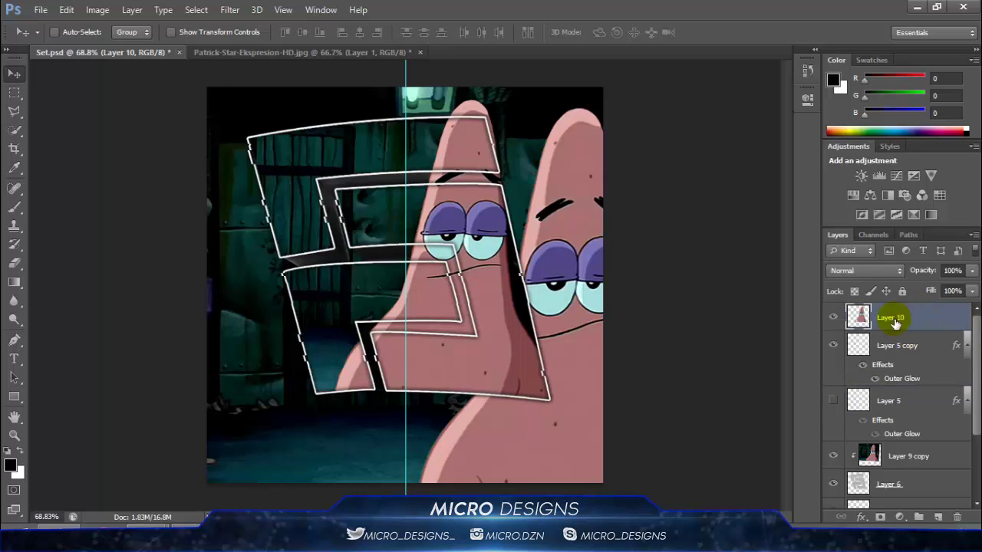
click(833, 345)
click(833, 401)
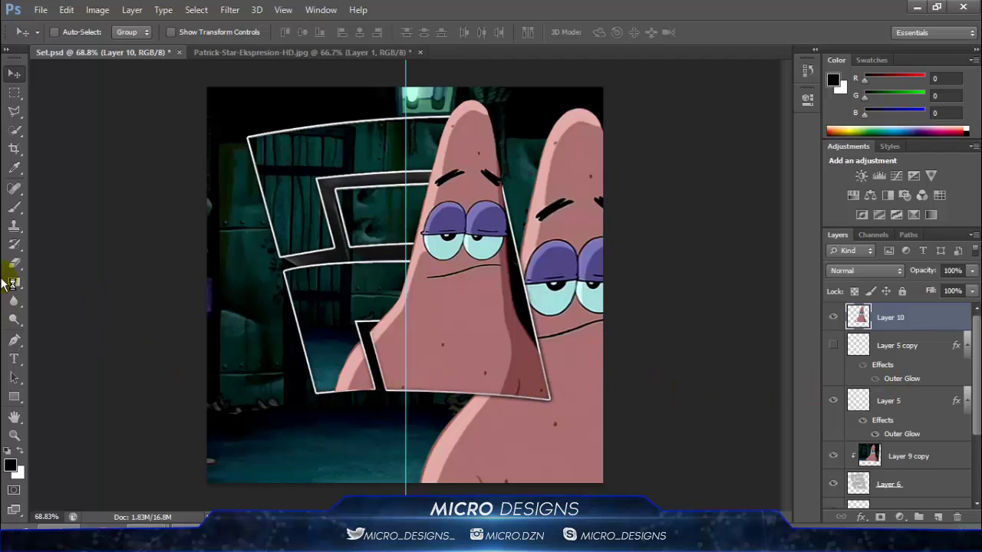
Add the text "Patrick" in a text box just below the logo in BankGothic Md BT and colour it white.
click(14, 361)
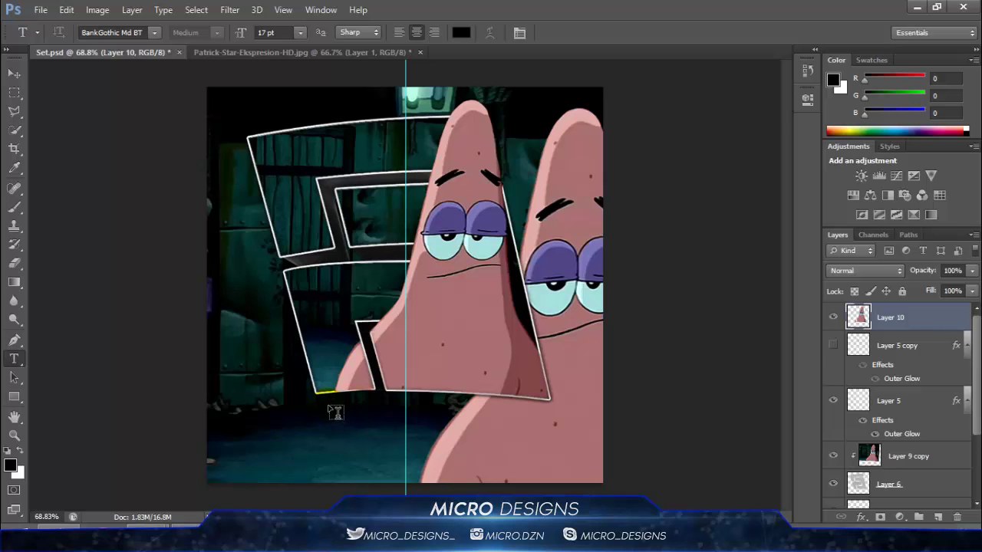
drag(323, 400, 517, 437)
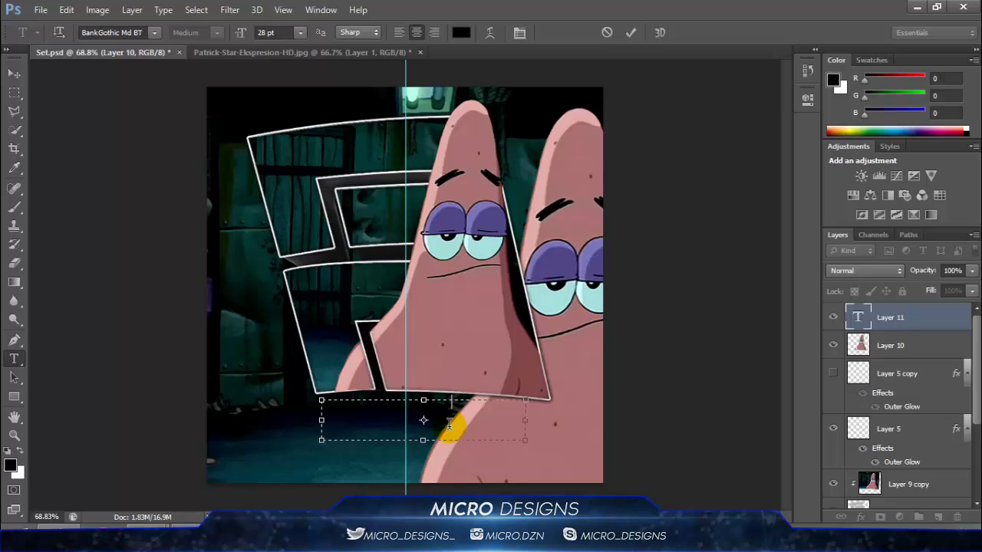
key(ctrl+v)
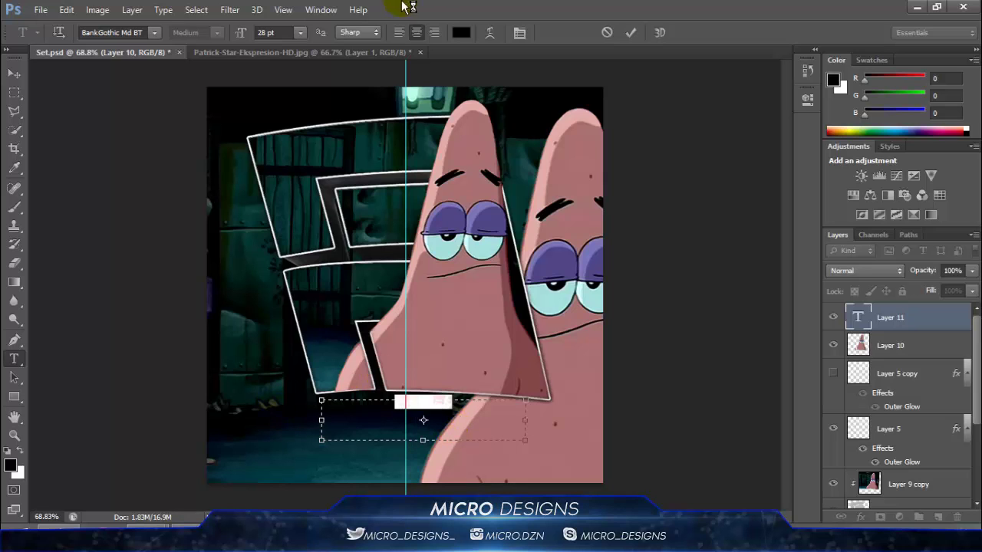
click(462, 32)
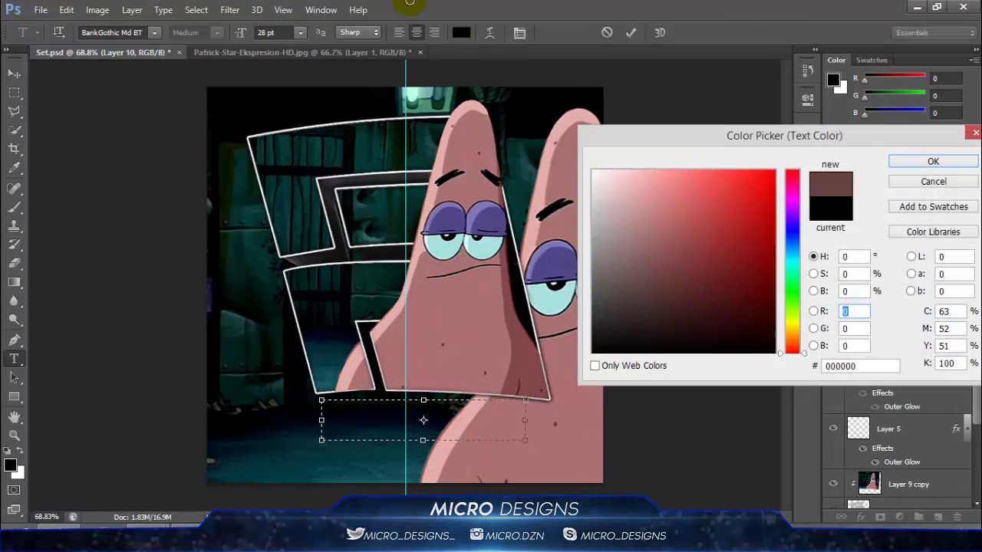
click(932, 161)
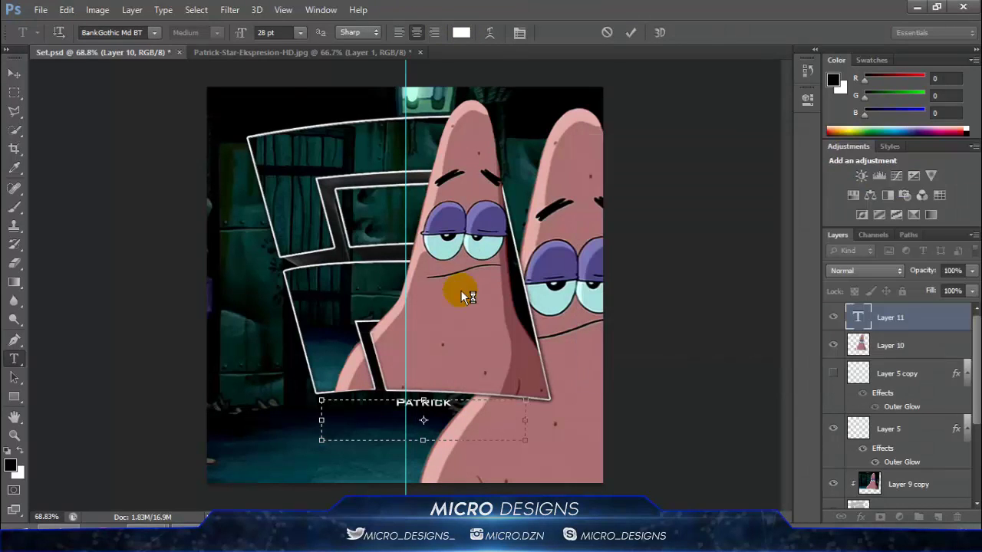
Set the "Patrick" text's font size to 61 pt and commit the text.
click(263, 32)
scroll(263, 34, up, 20)
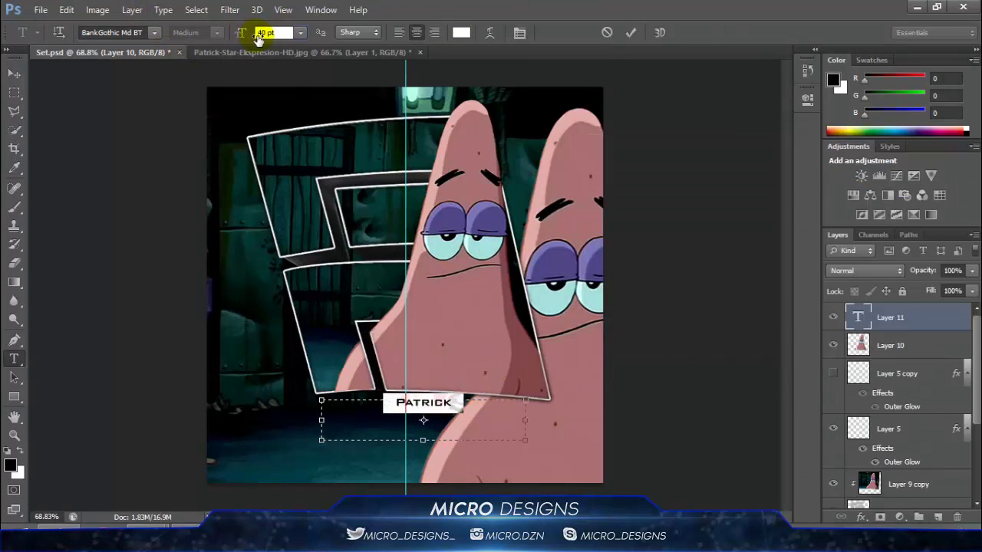
scroll(265, 35, up, 5)
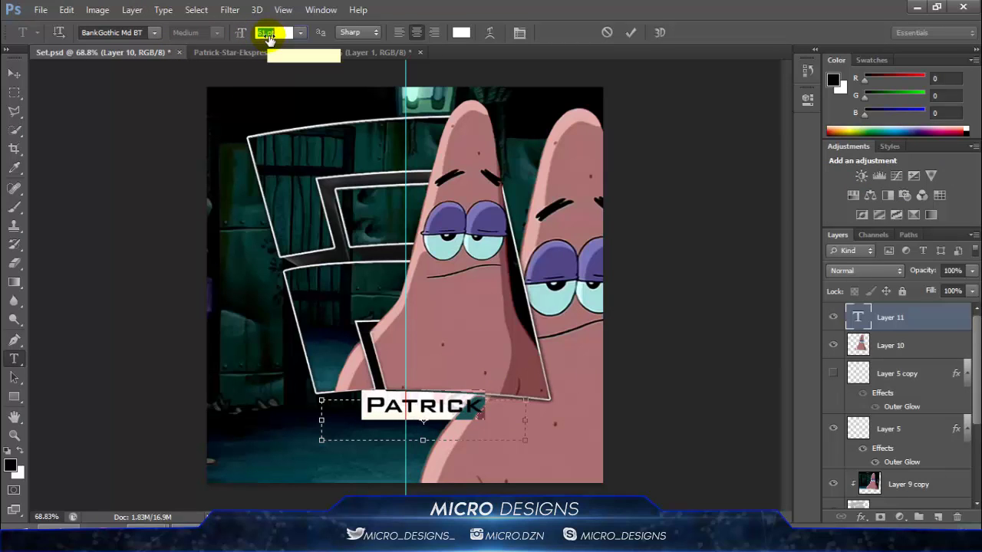
click(631, 32)
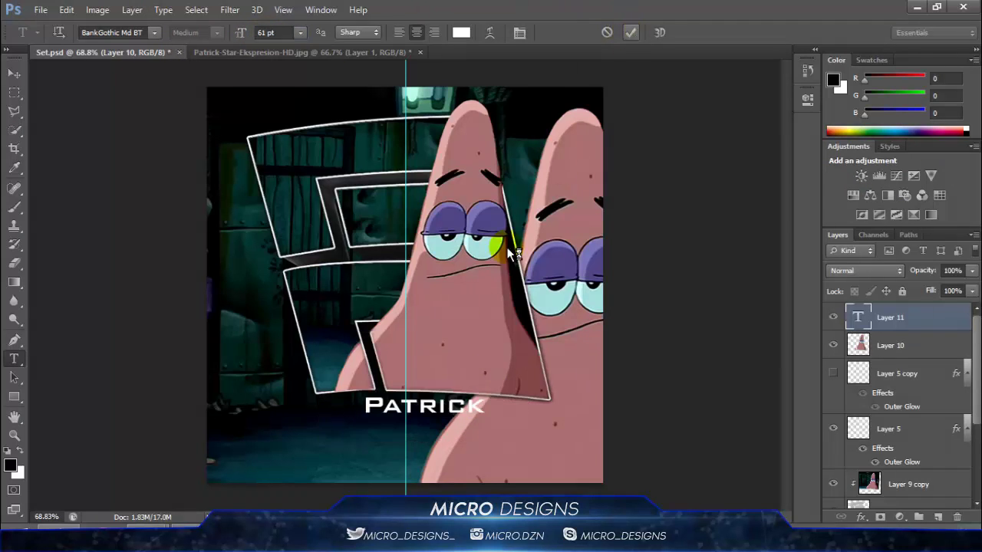
Move the "Patrick" text slightly left and down beneath the logo, closer to the vertical guide.
click(14, 74)
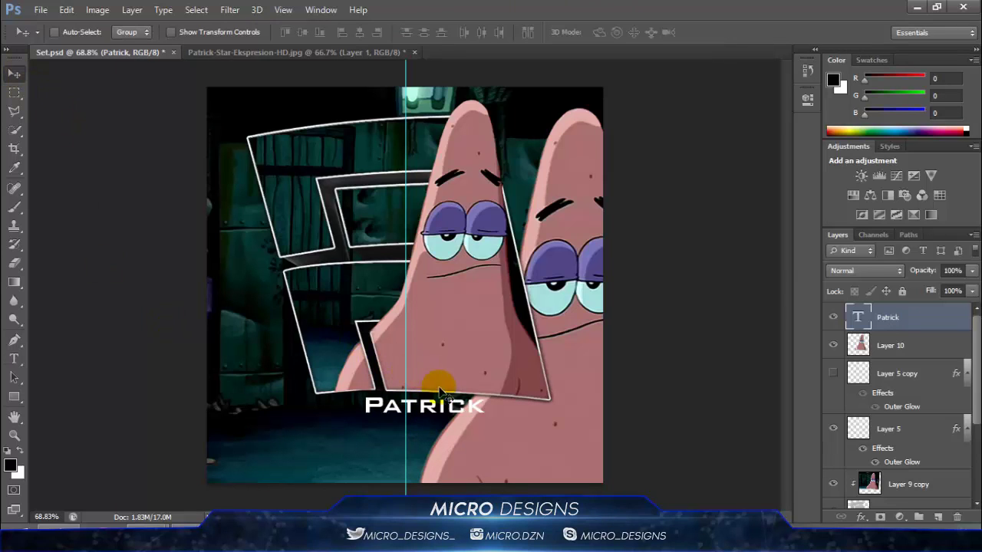
drag(434, 379, 446, 426)
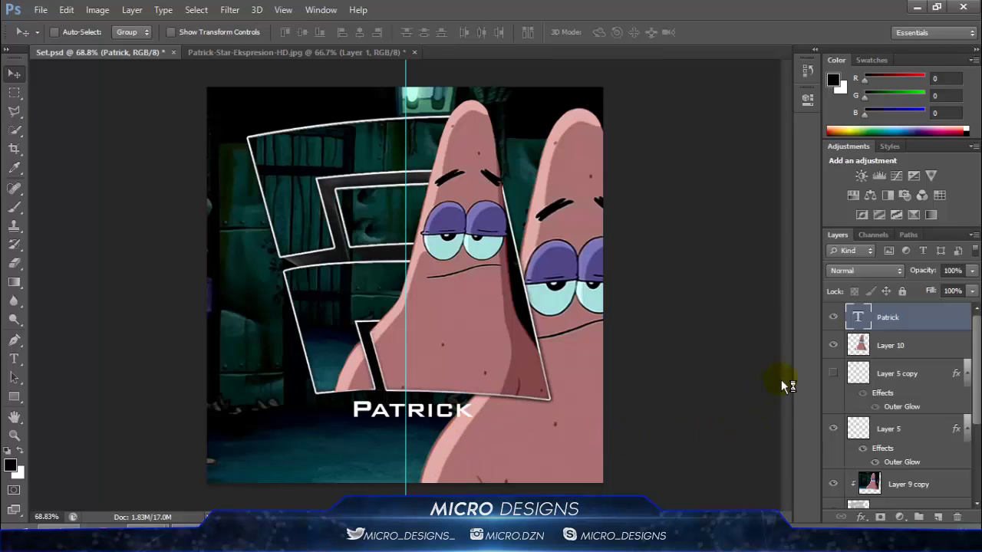
Erase the leftover pink edge of the Patrick cut-out on Layer 10 along the logo's lower-left outline.
click(886, 345)
click(14, 264)
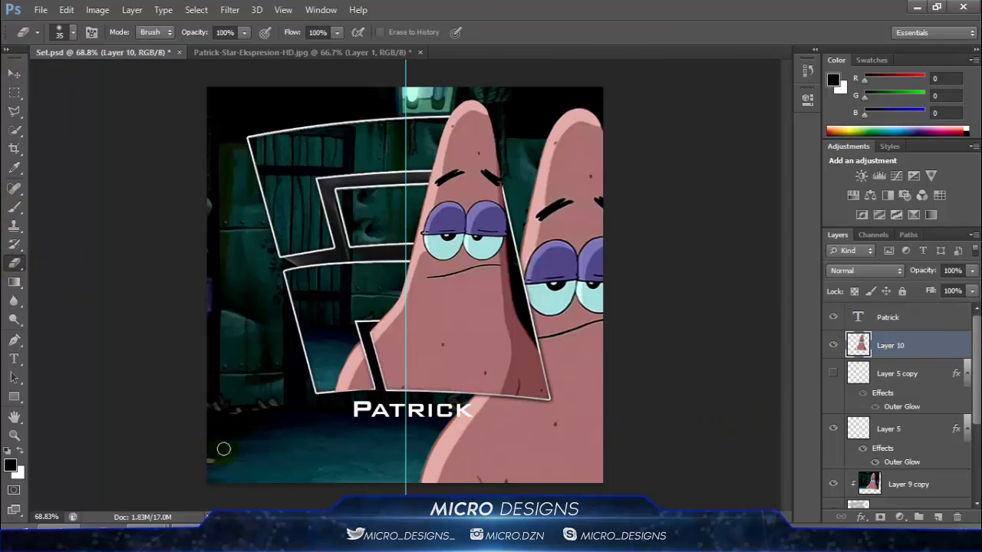
scroll(351, 406, up, 4)
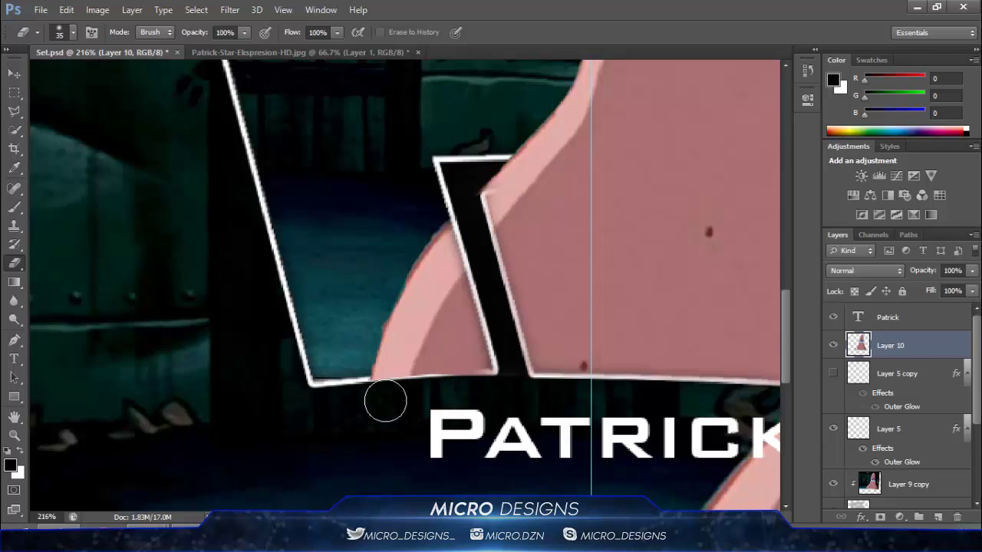
drag(385, 401, 490, 389)
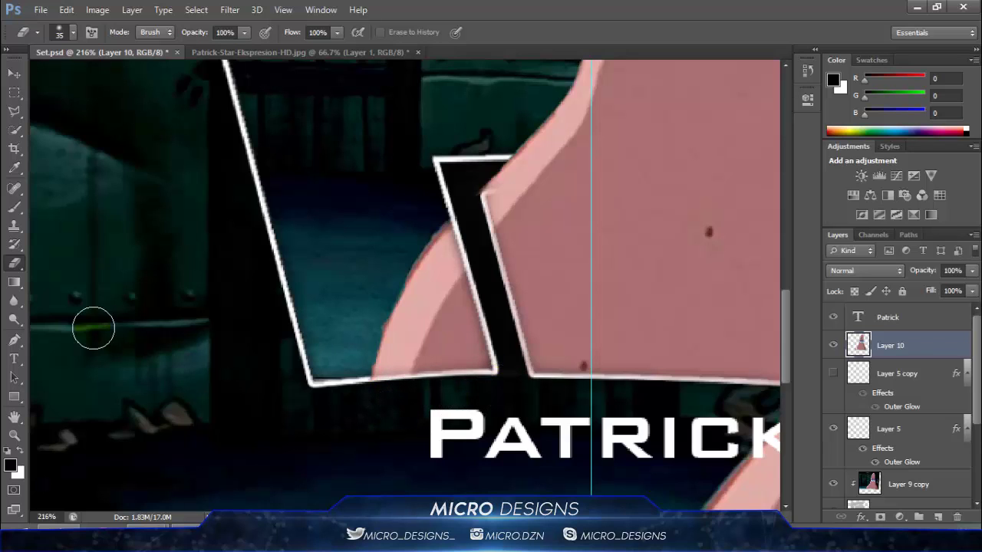
click(16, 75)
scroll(467, 307, down, 4)
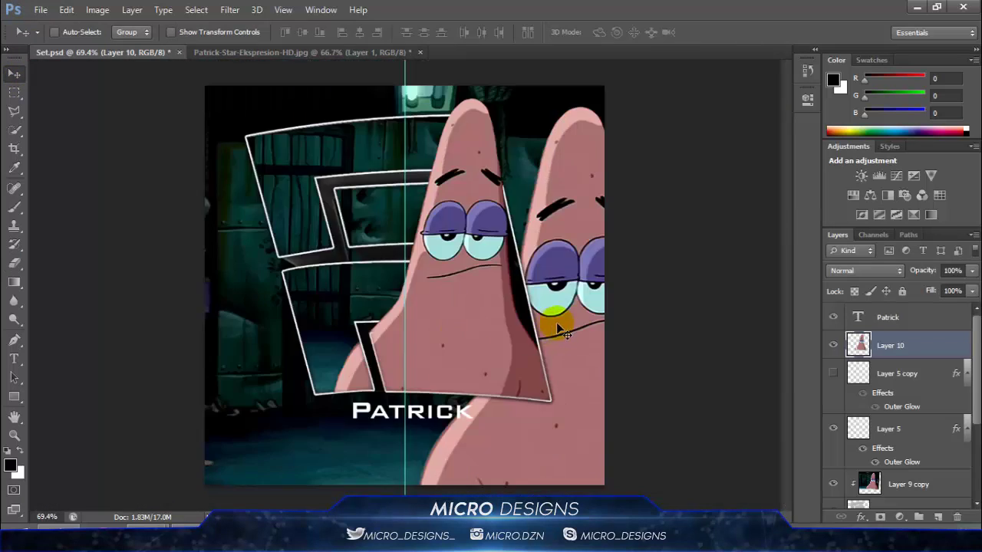
Open the "Patrick" text layer's blending options, try a Color Overlay and enable a Gradient Overlay in its place.
click(921, 318)
right_click(921, 318)
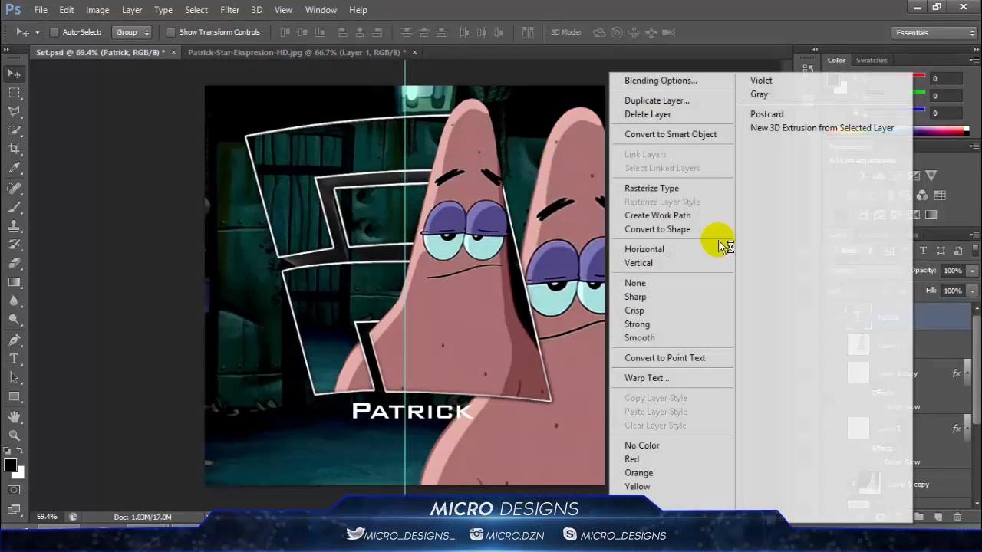
click(696, 83)
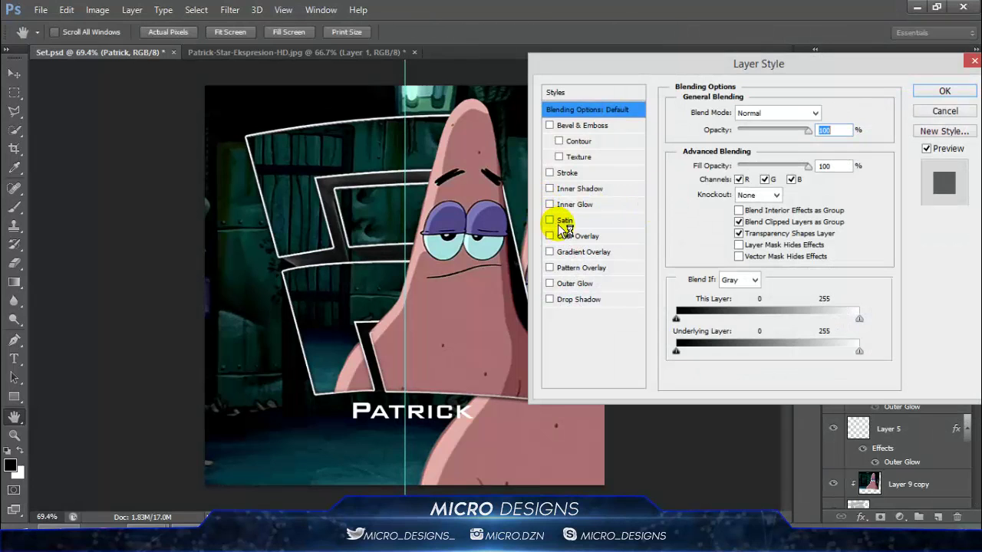
click(550, 236)
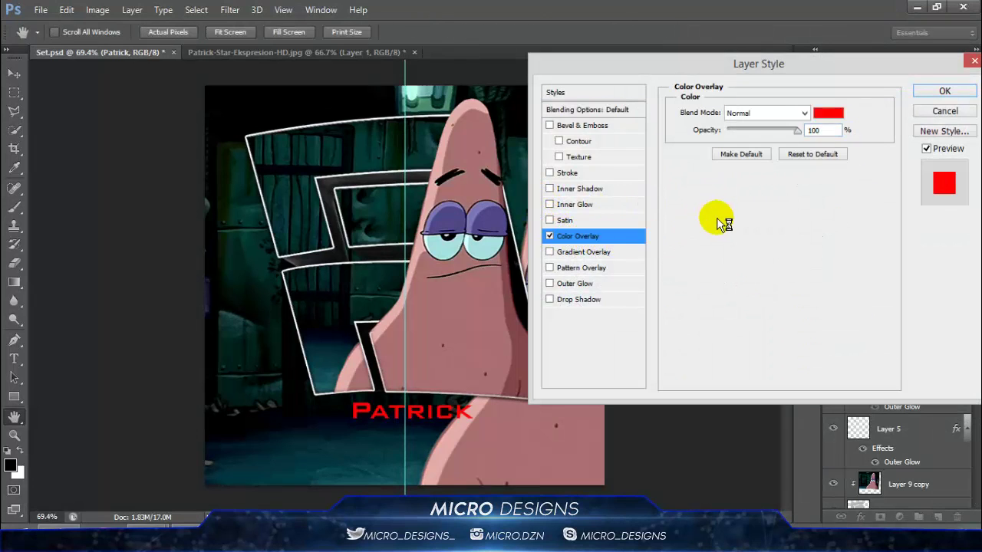
click(549, 235)
click(549, 251)
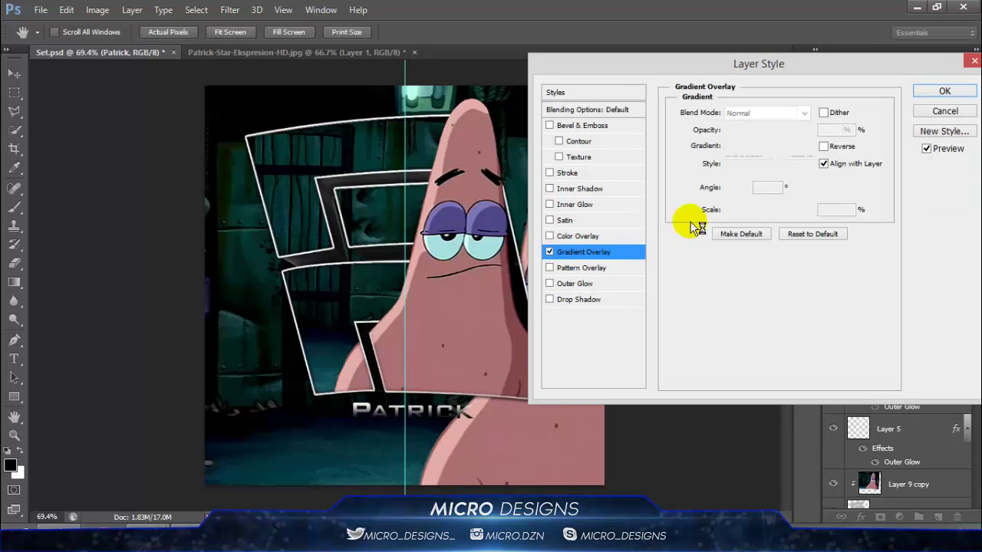
Set the black stop of the text's overlay gradient to light grey d6d6d6.
click(771, 147)
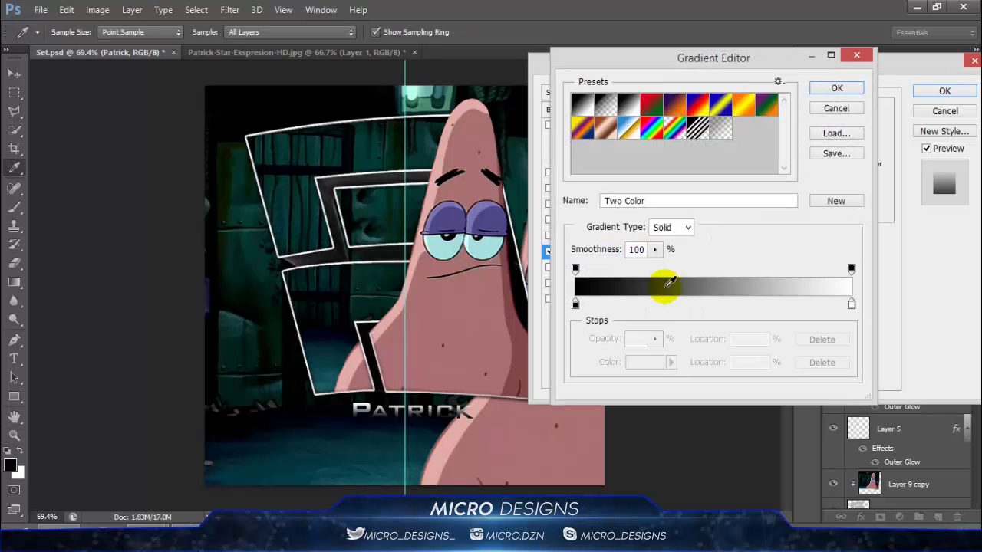
click(575, 303)
click(645, 362)
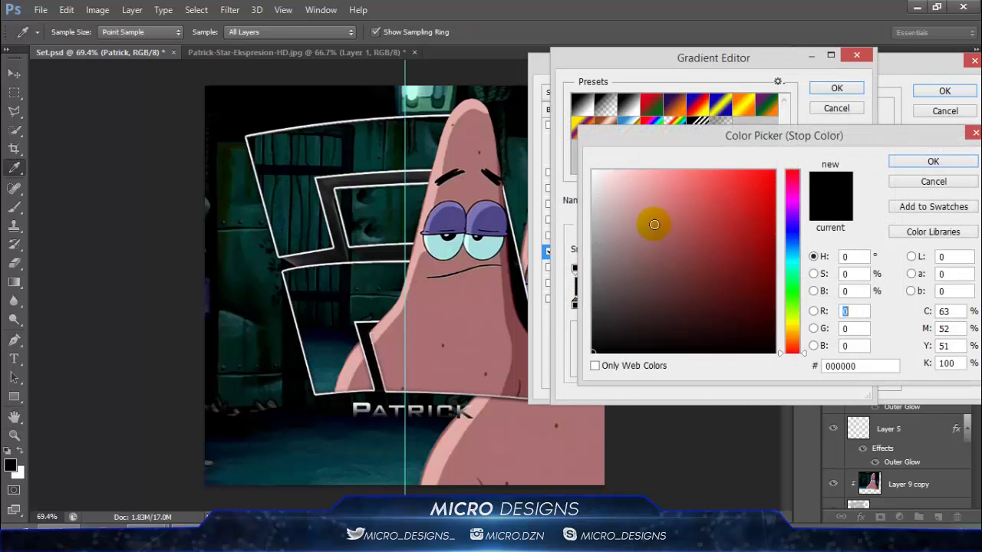
drag(604, 313, 594, 198)
click(901, 162)
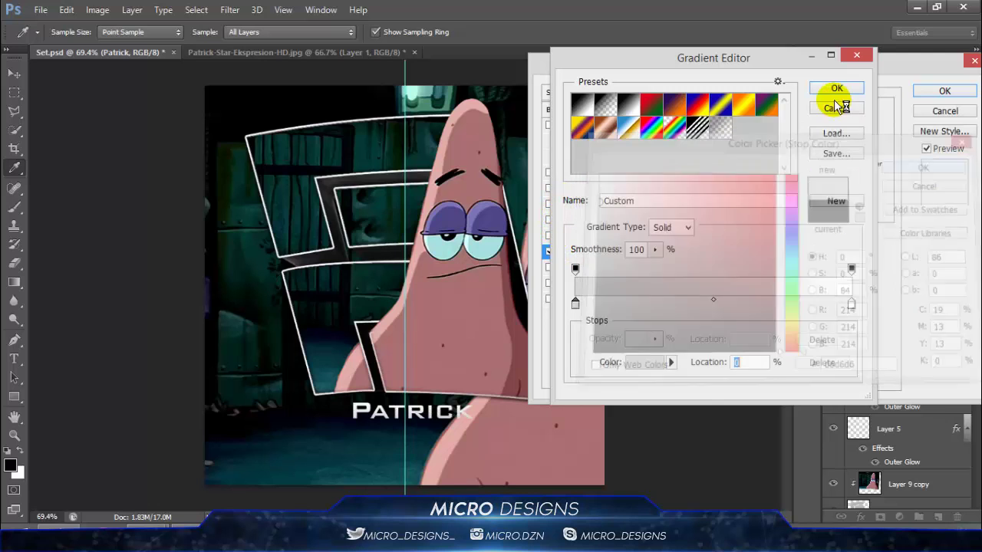
click(836, 90)
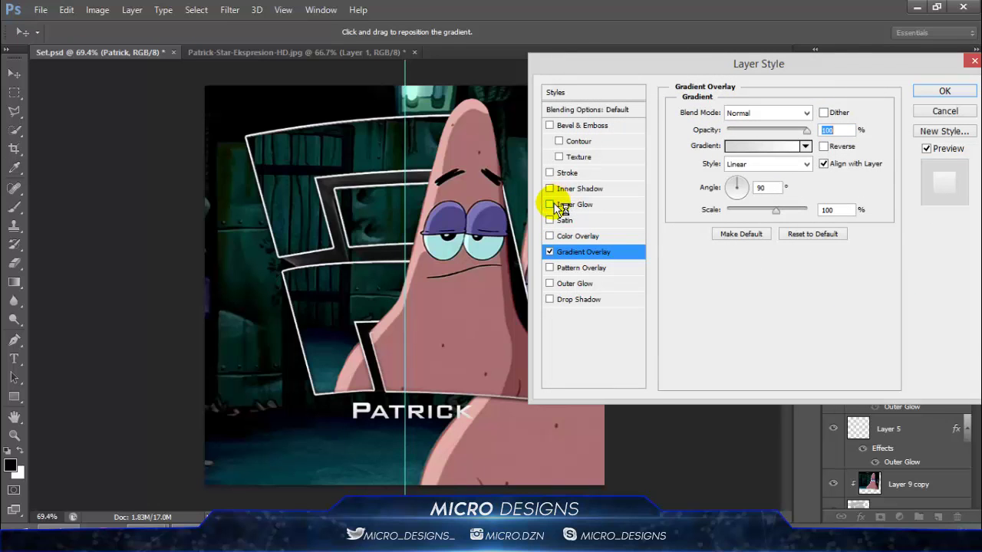
Add a white Inner Glow to the "Patrick" text with a size of 2 px.
click(563, 204)
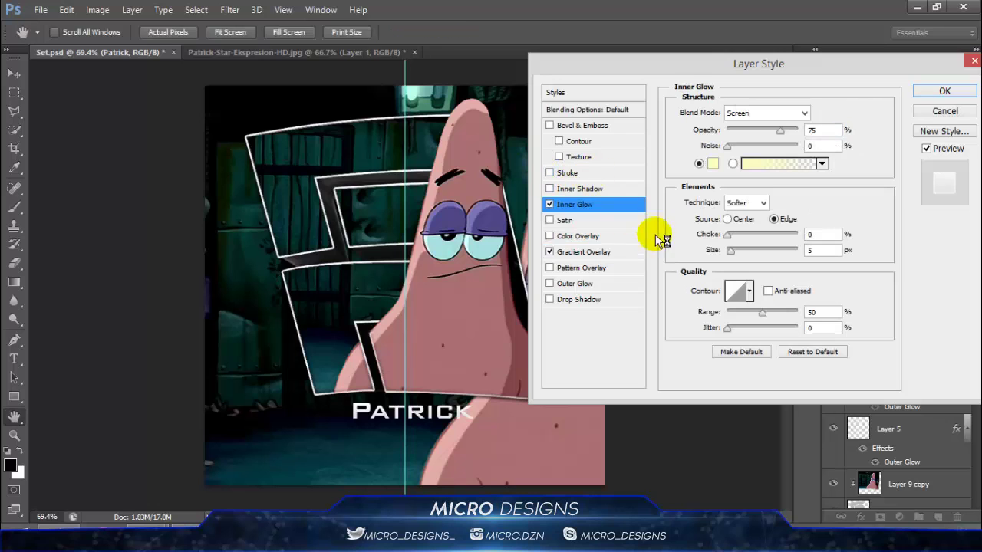
click(712, 165)
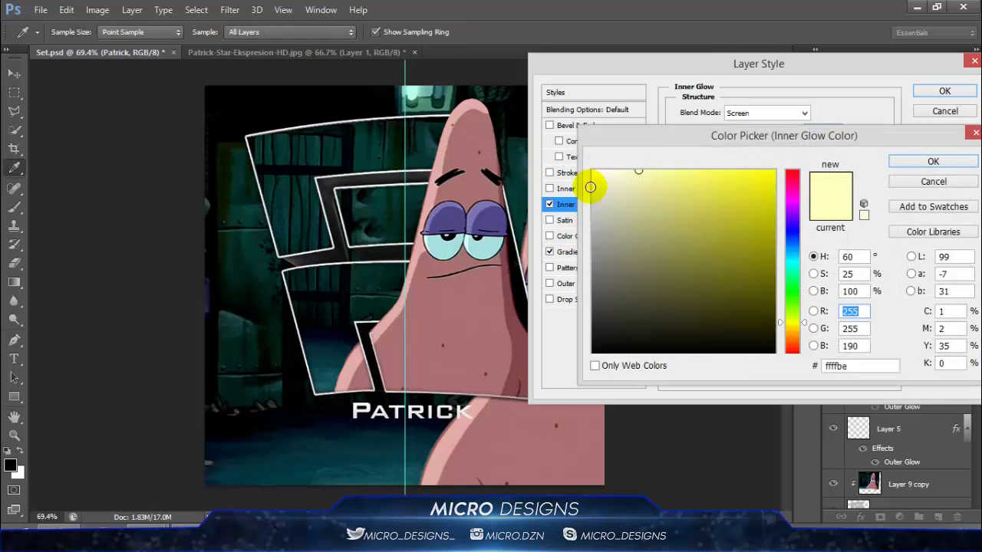
click(921, 161)
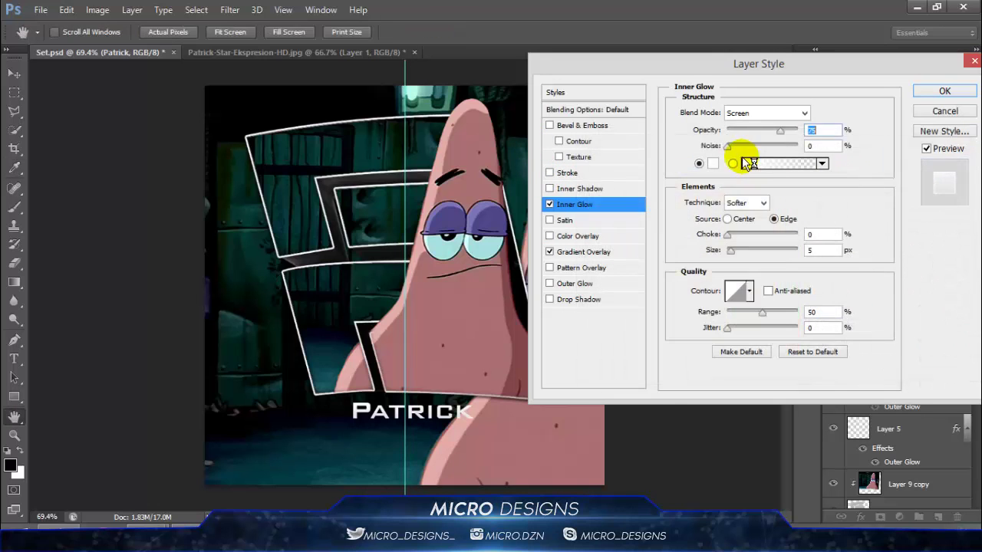
double_click(820, 249)
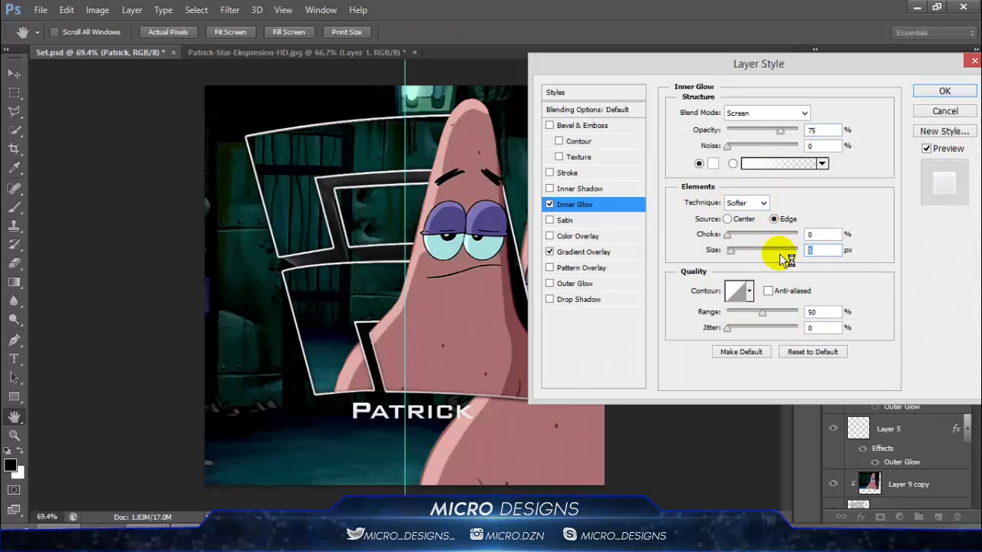
text(2)
Darken the grey stop of the text's Gradient Overlay to bbbbbb.
click(587, 252)
click(763, 146)
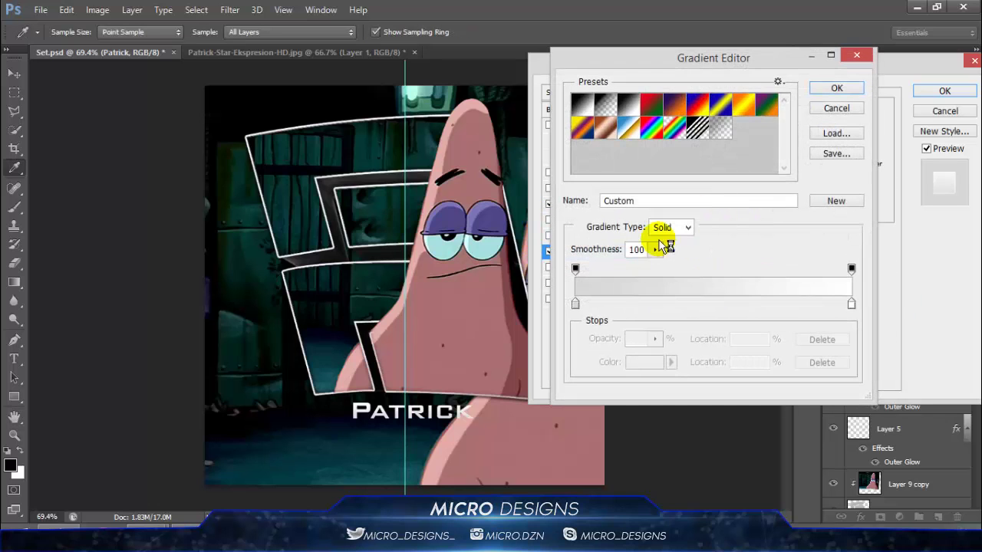
click(575, 304)
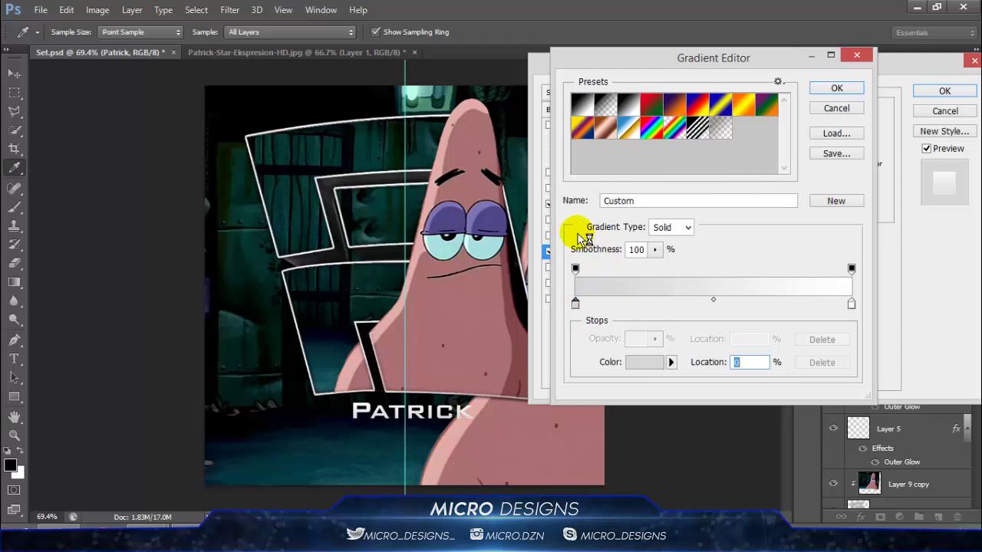
click(639, 363)
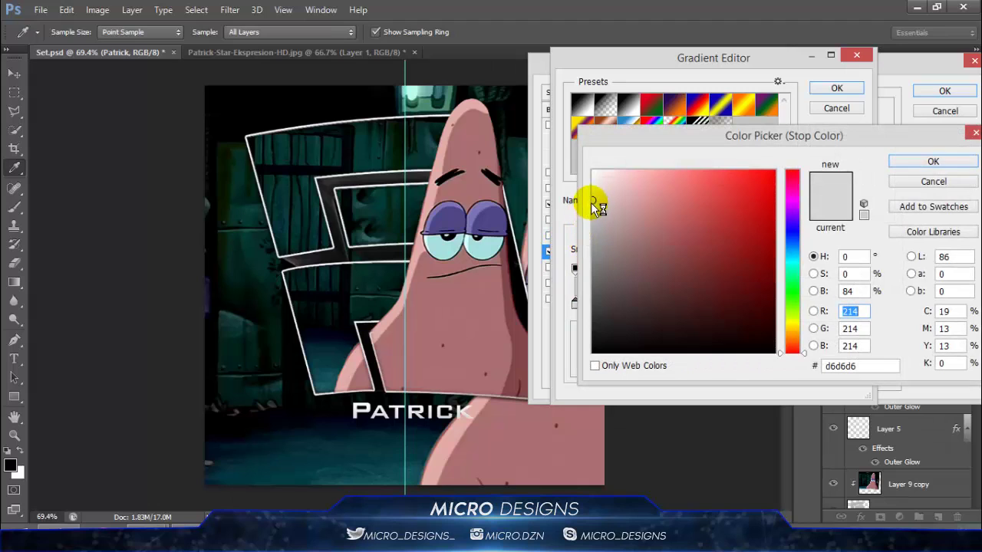
drag(592, 204, 593, 220)
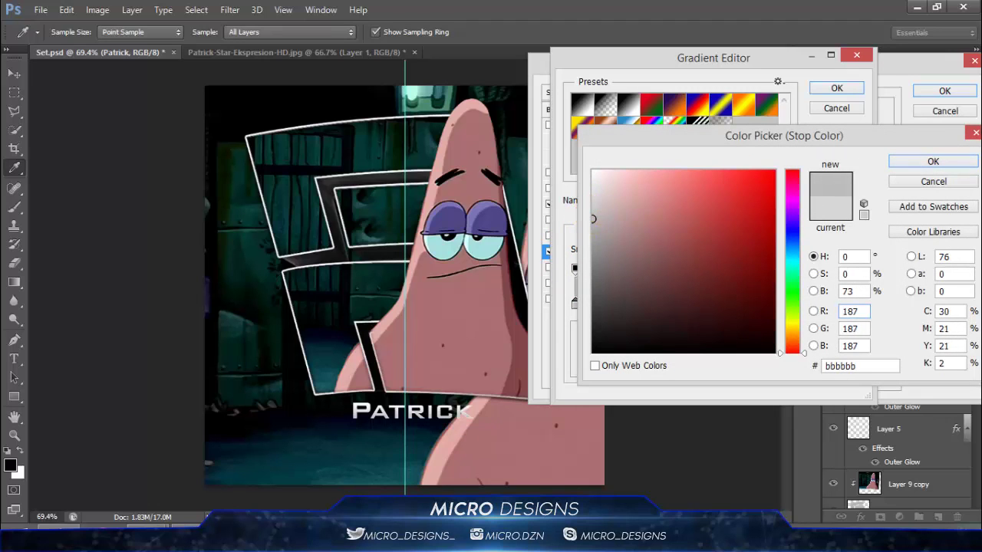
click(932, 161)
click(835, 90)
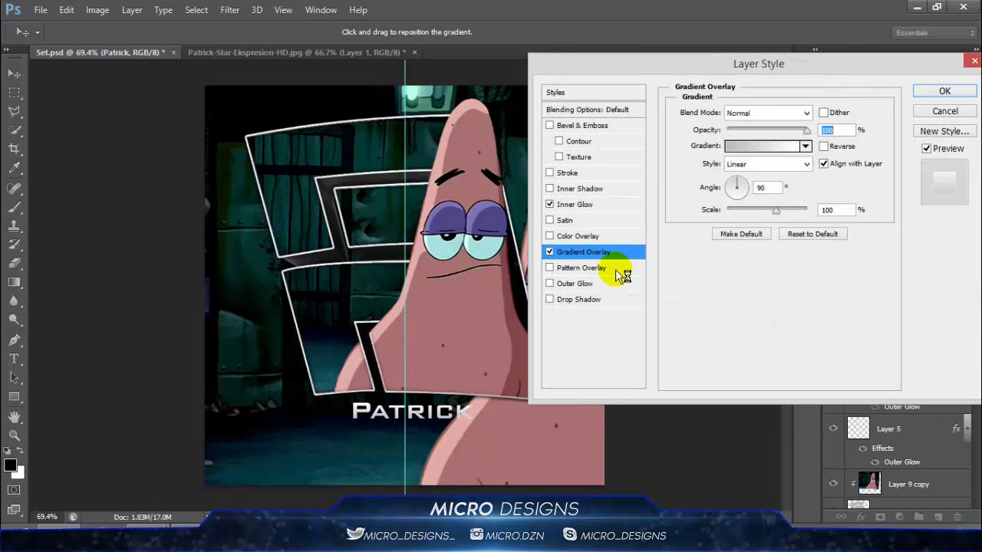
Add a Drop Shadow with default settings to the "Patrick" text and apply the layer style.
click(549, 300)
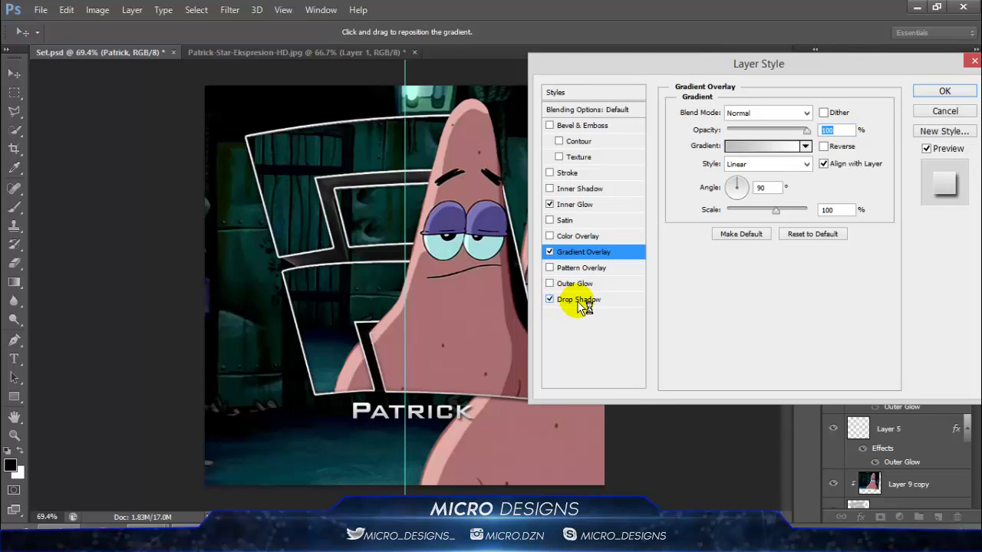
click(581, 299)
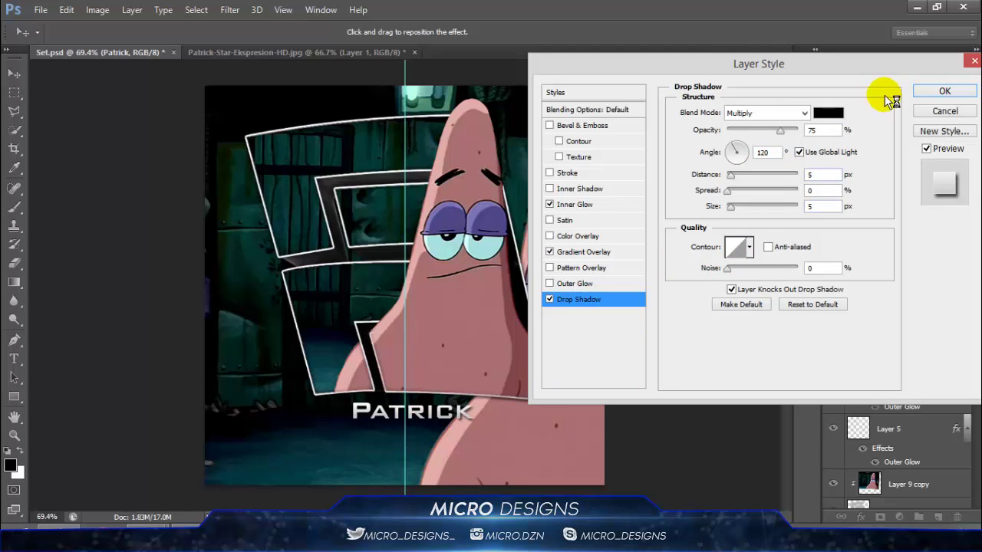
click(942, 91)
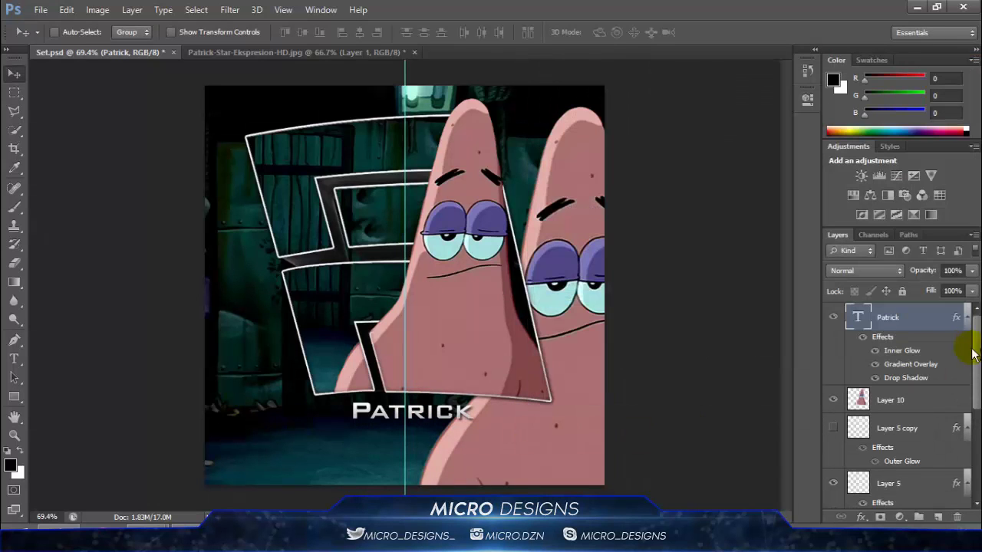
Collapse the "Patrick" layer's effects list and delete the hidden Layer 5 copy.
click(966, 317)
click(903, 376)
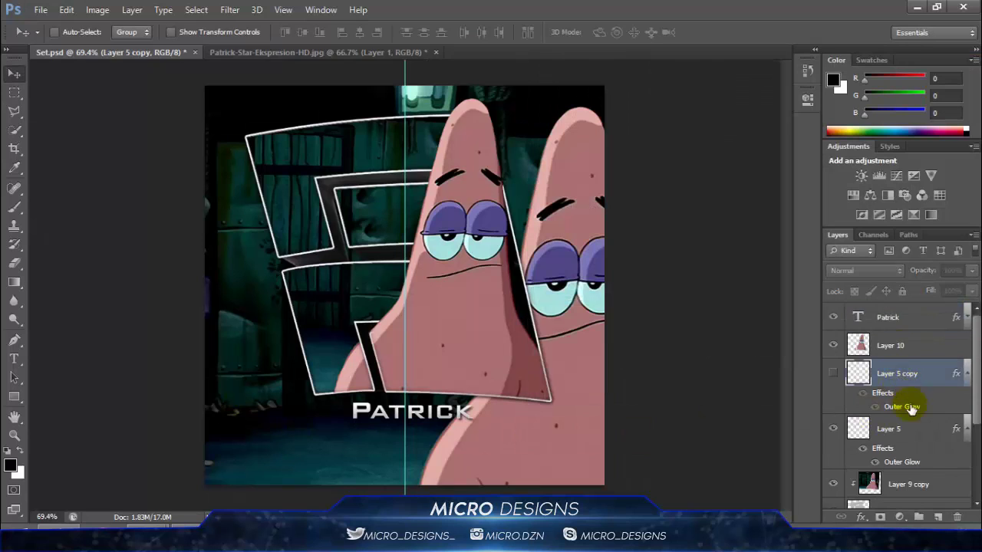
key(Delete)
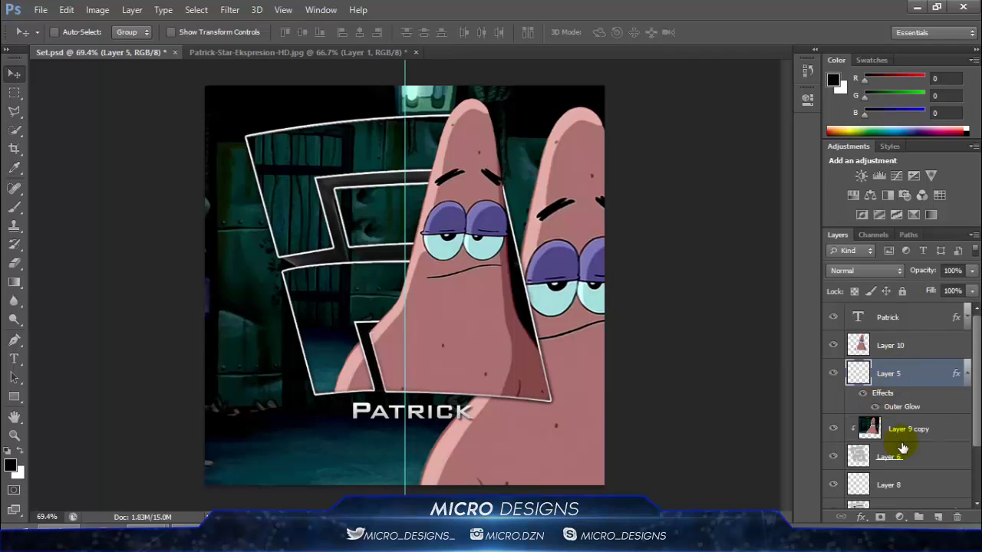
Apply a Gaussian Blur with a 2.5-pixel radius to the background picture on Layer 9.
scroll(897, 444, down, 3)
click(902, 468)
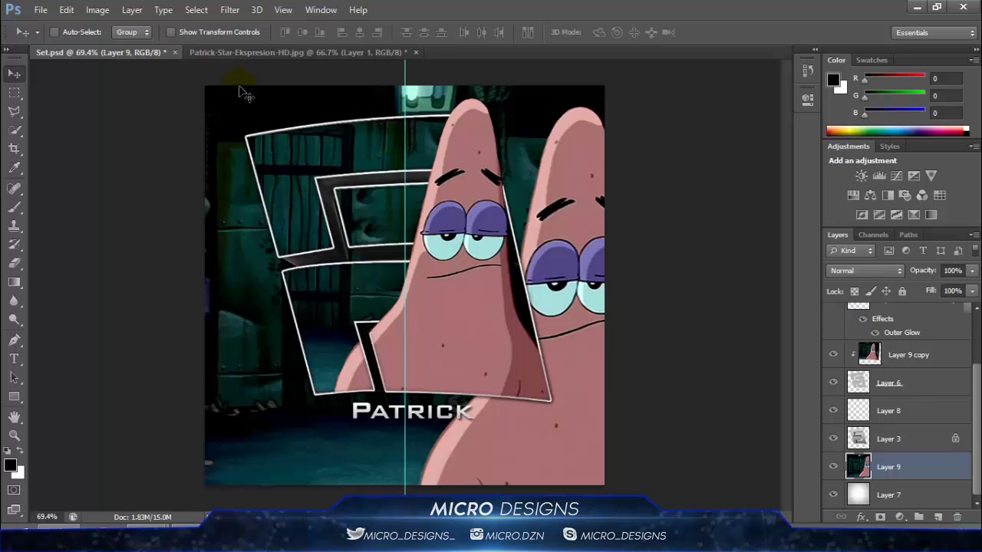
click(506, 191)
click(228, 10)
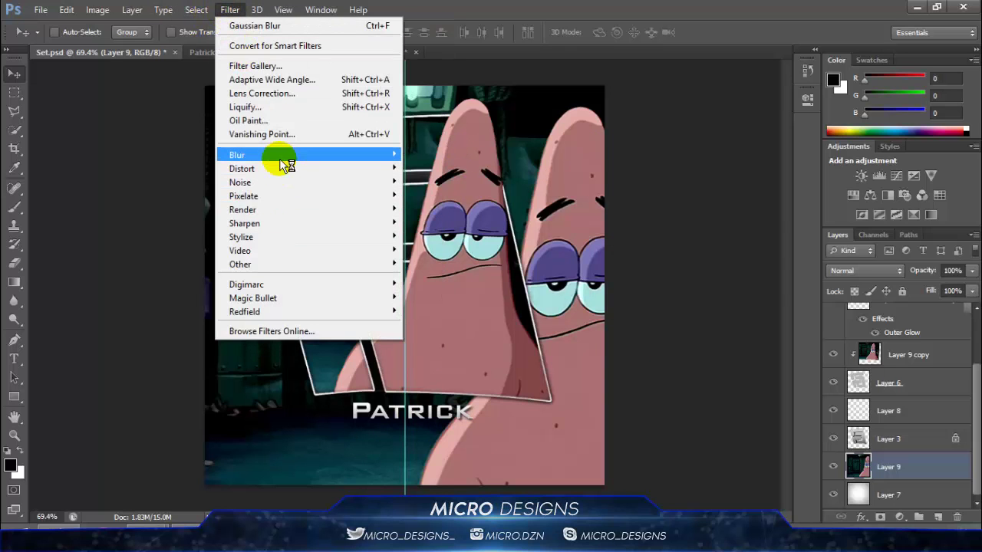
mouse_move(285, 156)
click(175, 256)
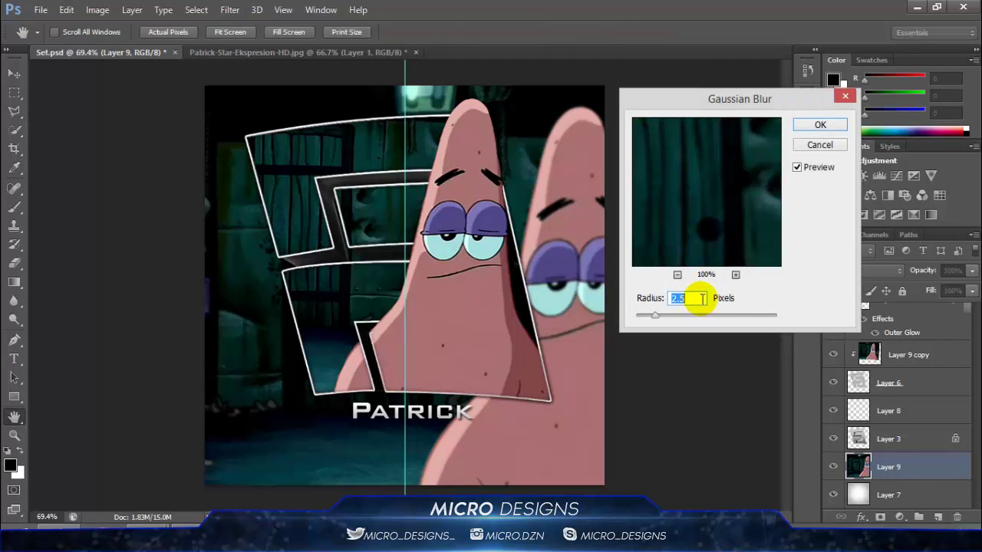
text(3)
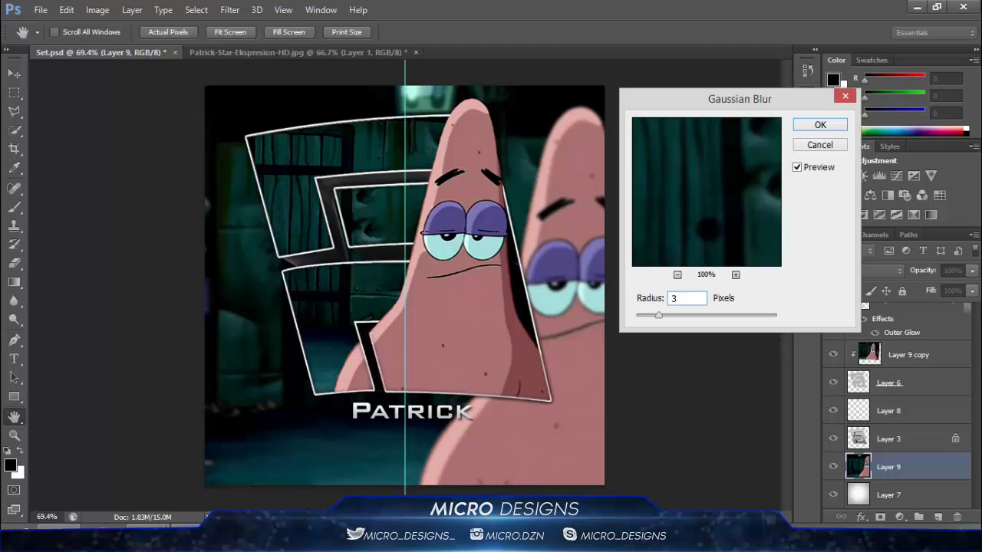
text(2.5)
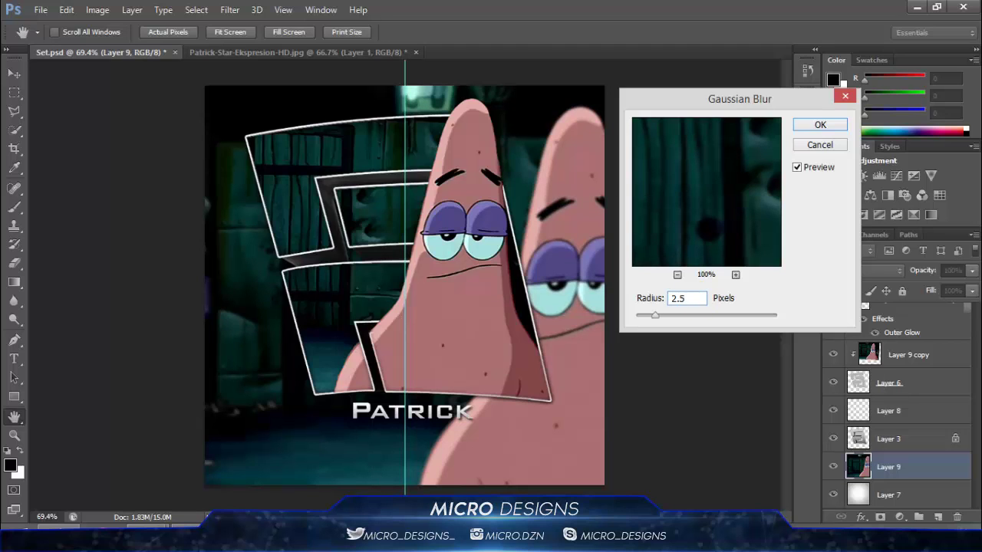
click(825, 125)
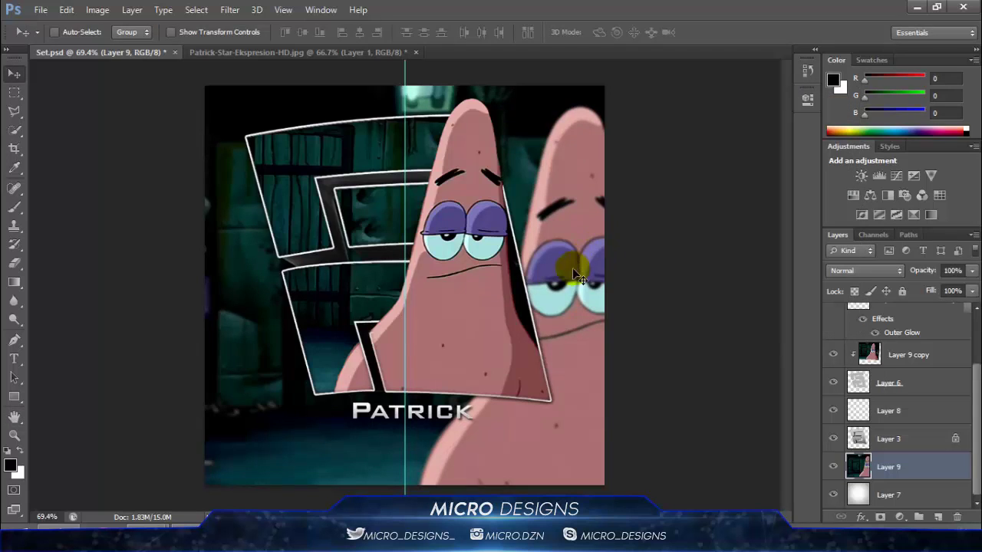
scroll(925, 449, up, 3)
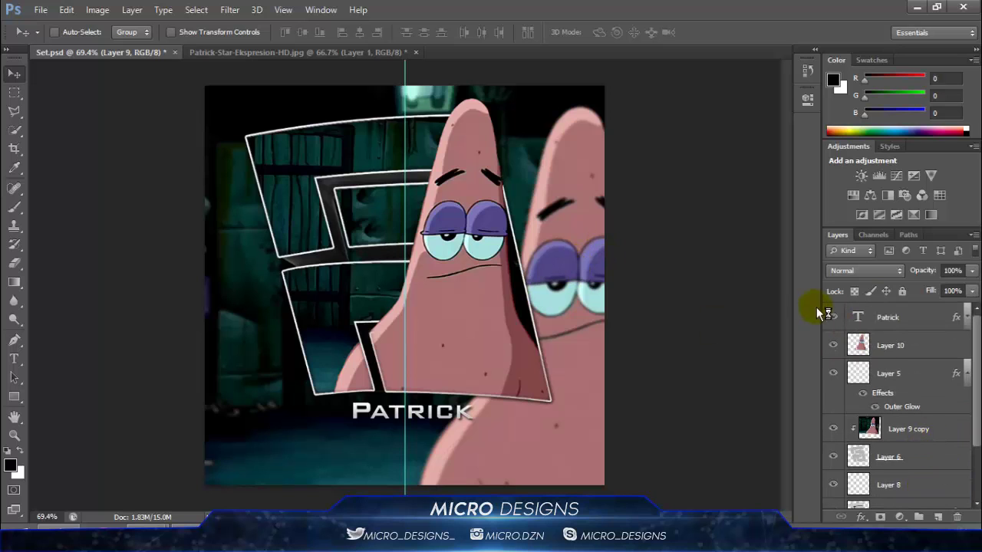
Add a Vibrance adjustment layer directly above Layer 10, below the "Patrick" text, with Vibrance +100 and Saturation 10.
click(906, 340)
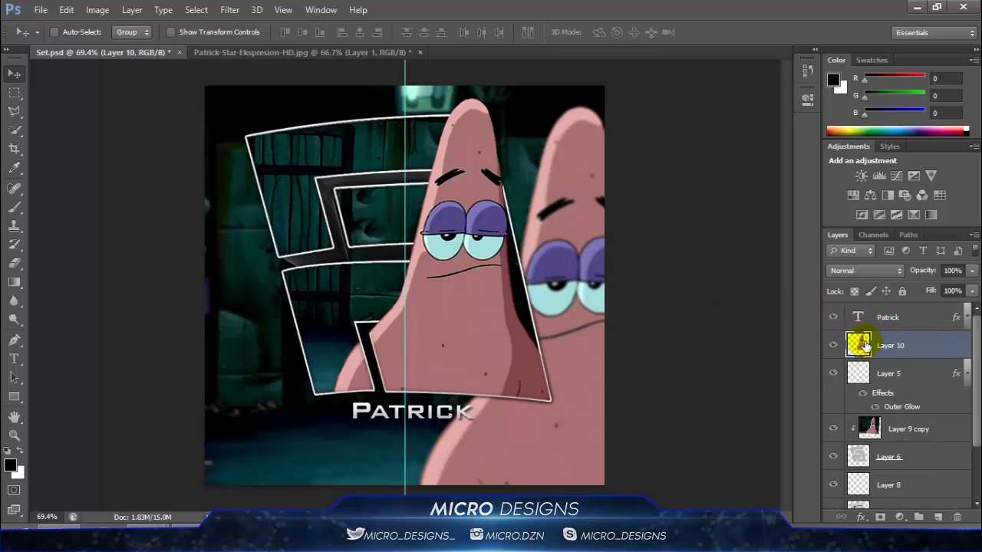
click(900, 518)
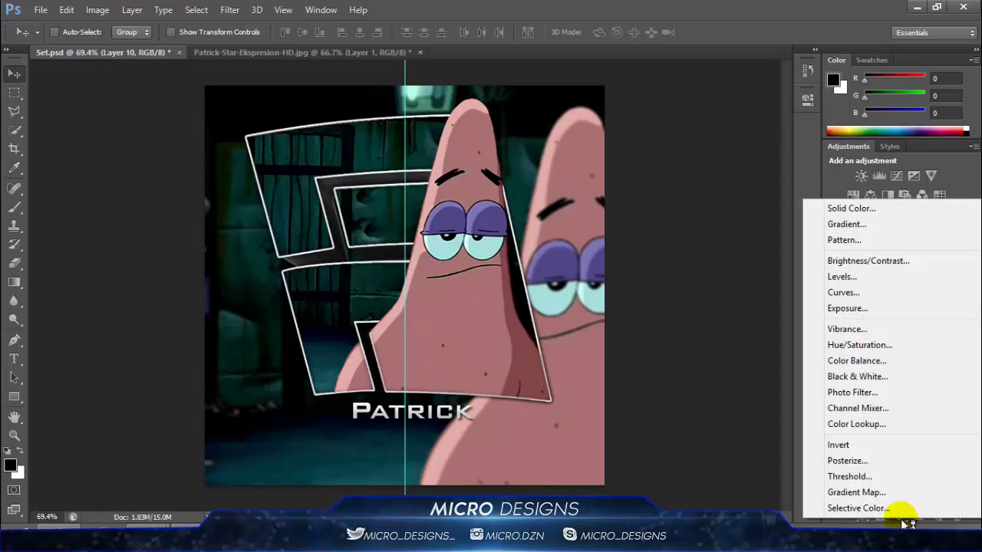
click(859, 329)
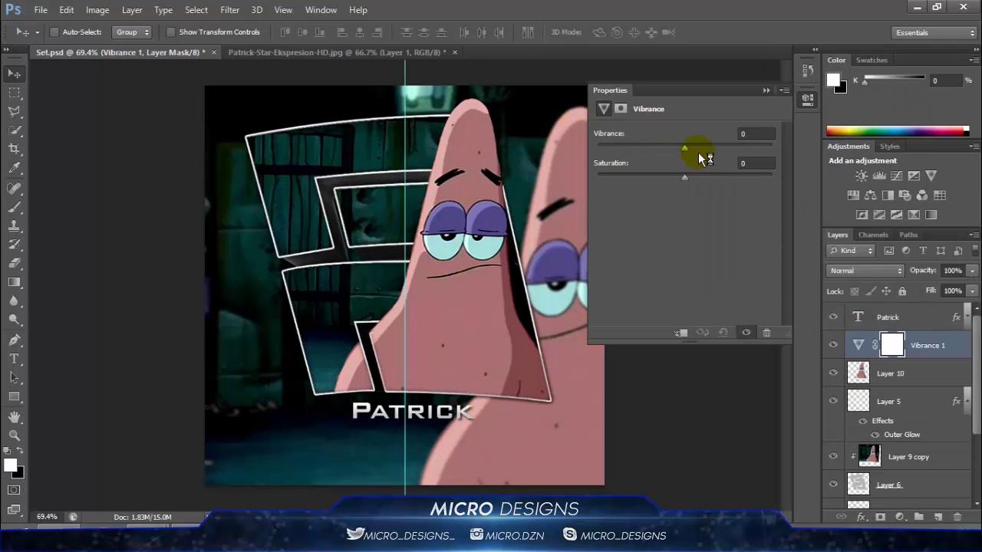
drag(765, 150, 795, 145)
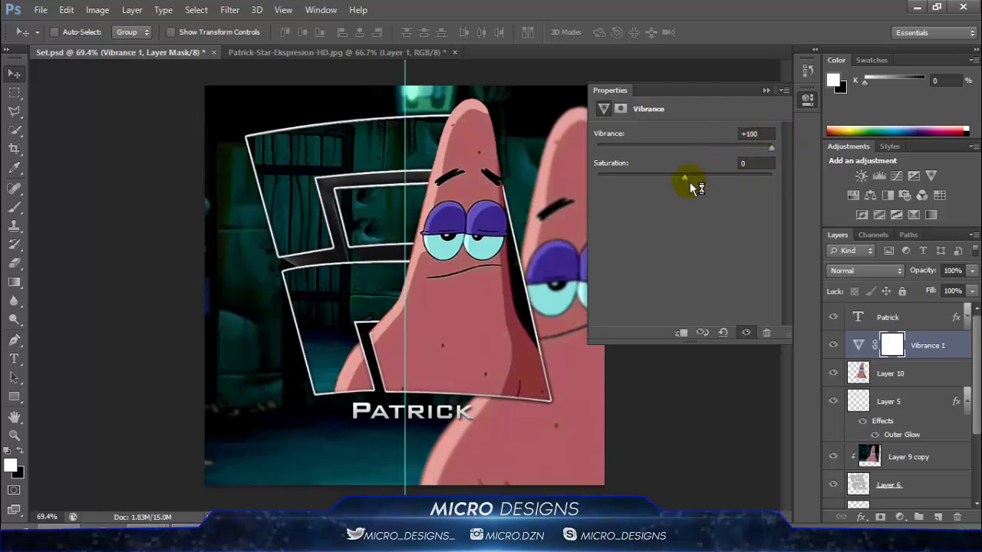
click(756, 163)
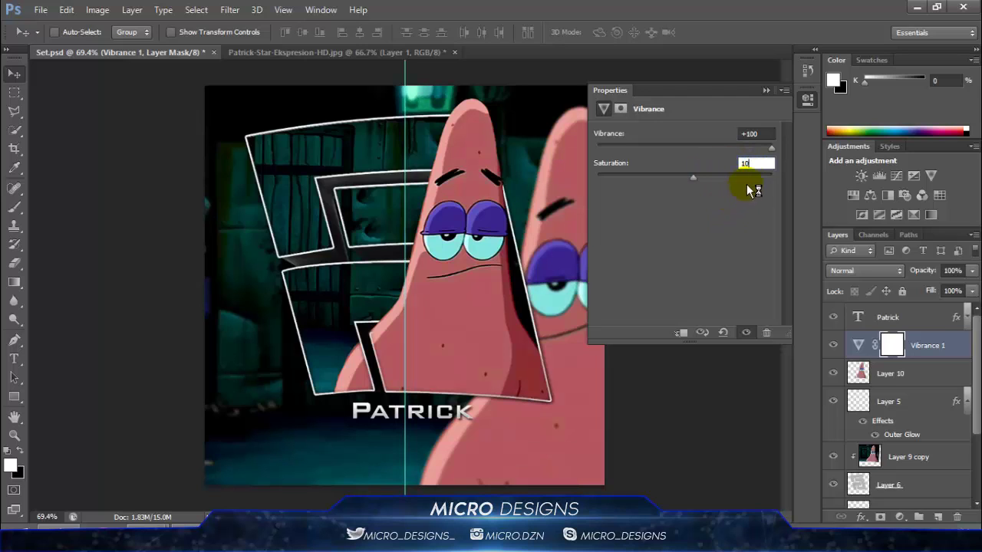
text(10)
click(905, 357)
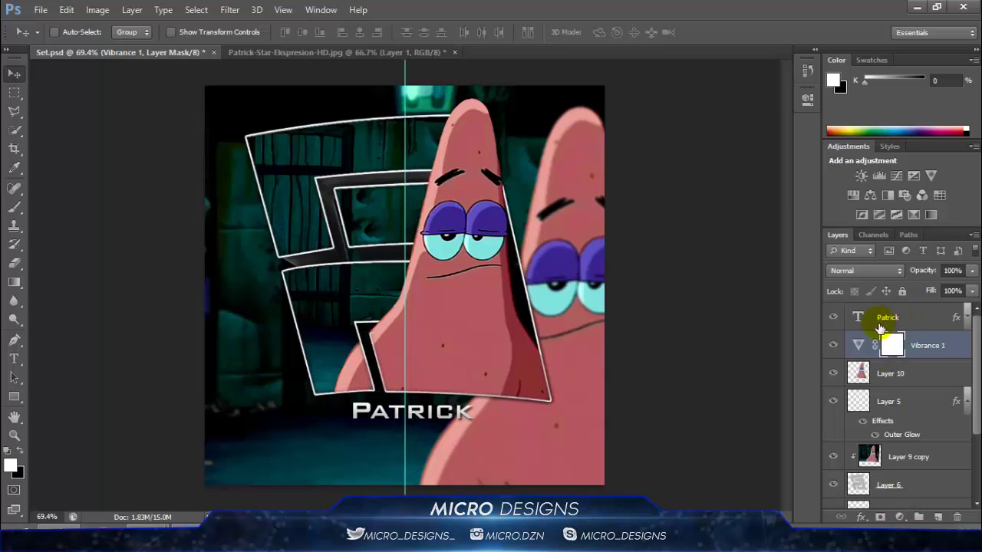
drag(869, 345, 951, 308)
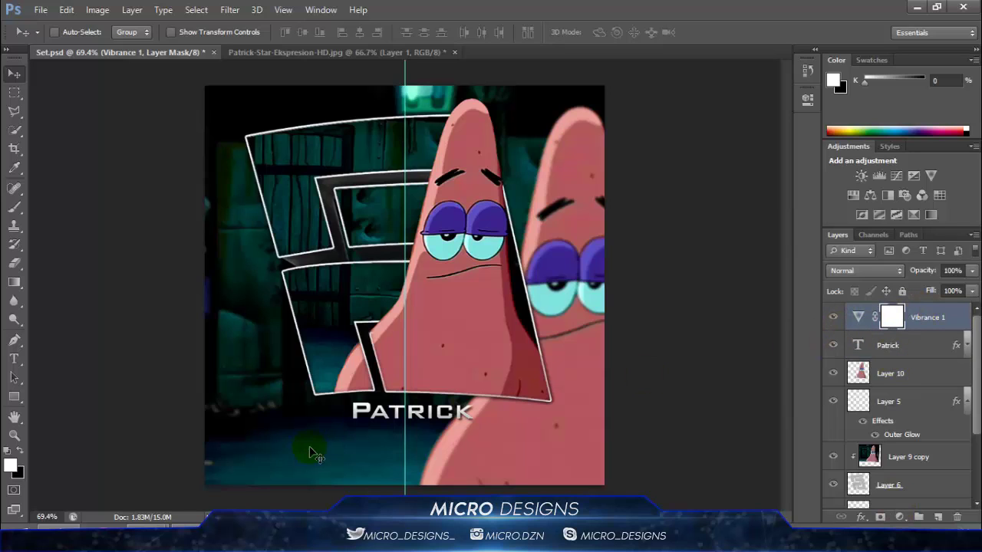
drag(861, 323, 932, 351)
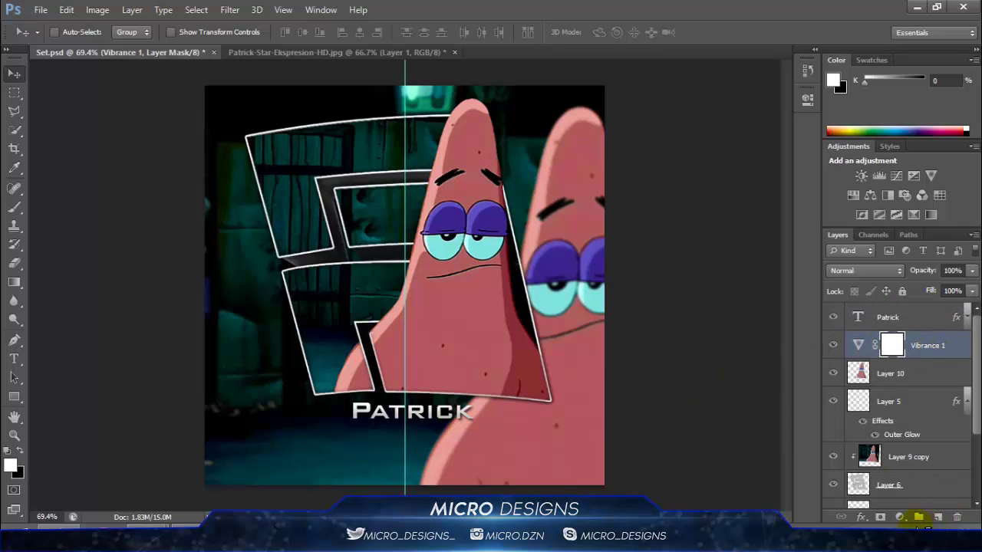
Add a Curves adjustment layer above the Vibrance layer, slightly raising the highlights and lowering the shadows into a gentle S-curve.
click(899, 517)
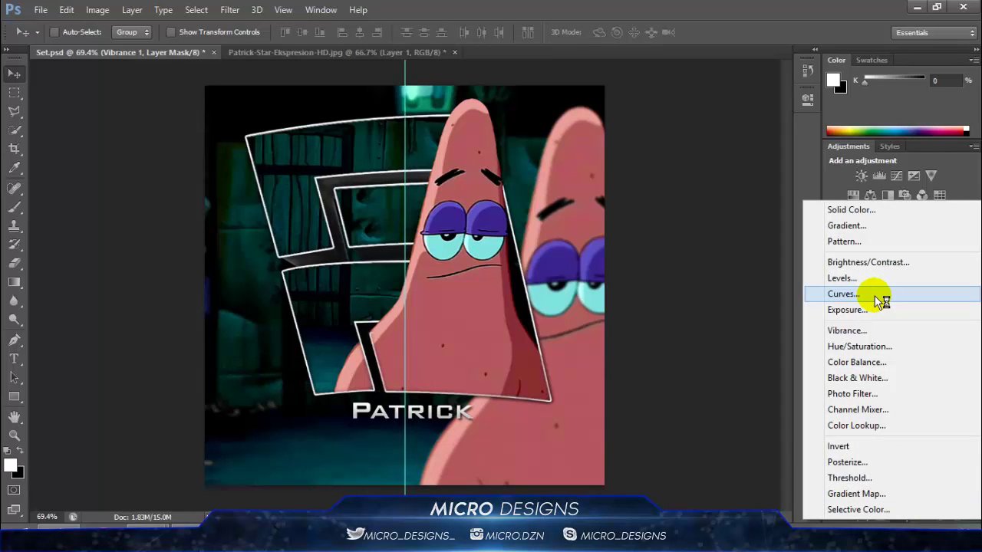
click(844, 294)
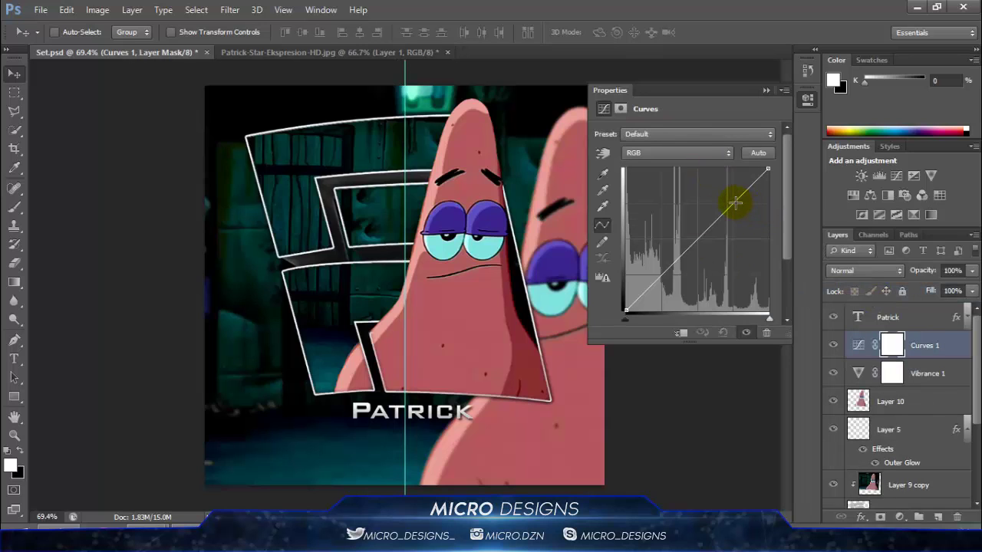
drag(735, 202, 731, 200)
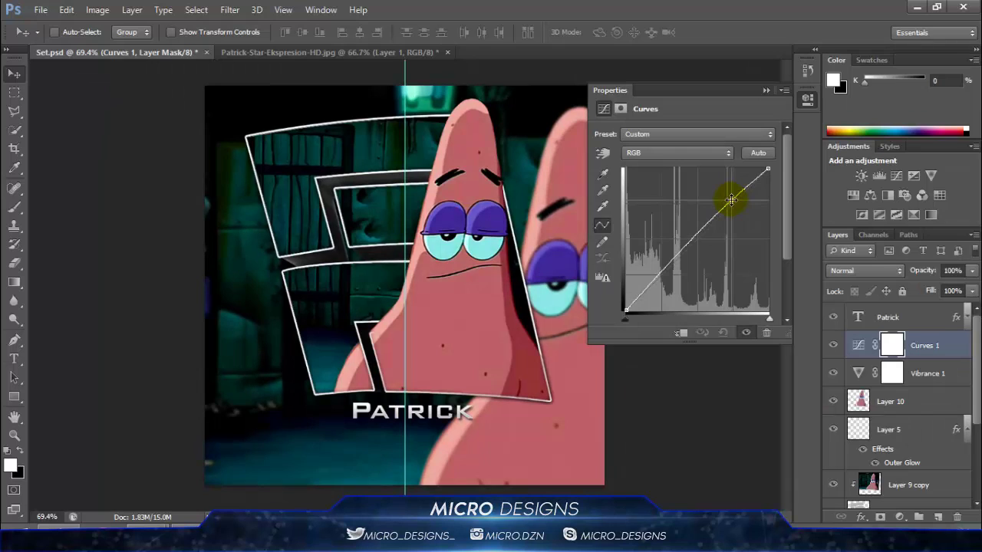
drag(629, 281, 664, 278)
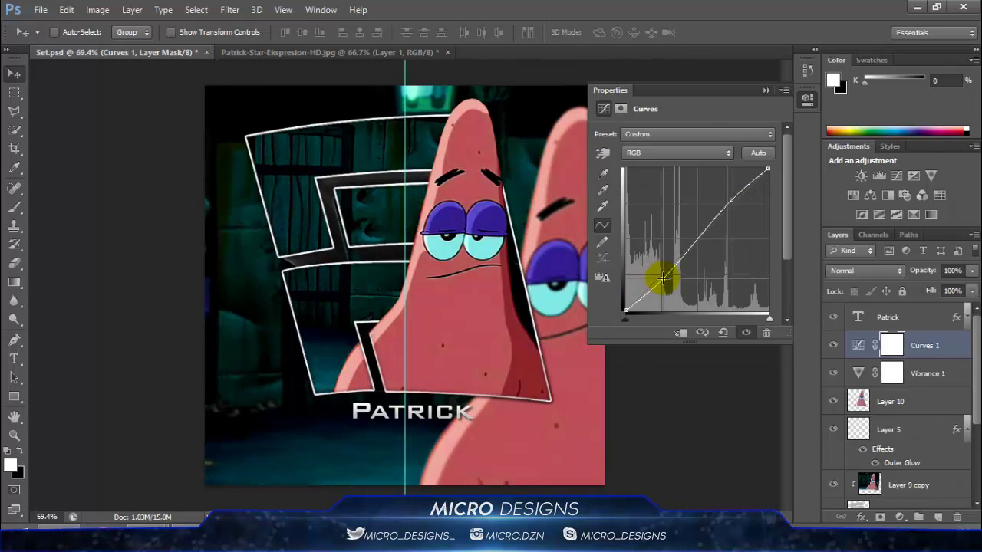
click(765, 90)
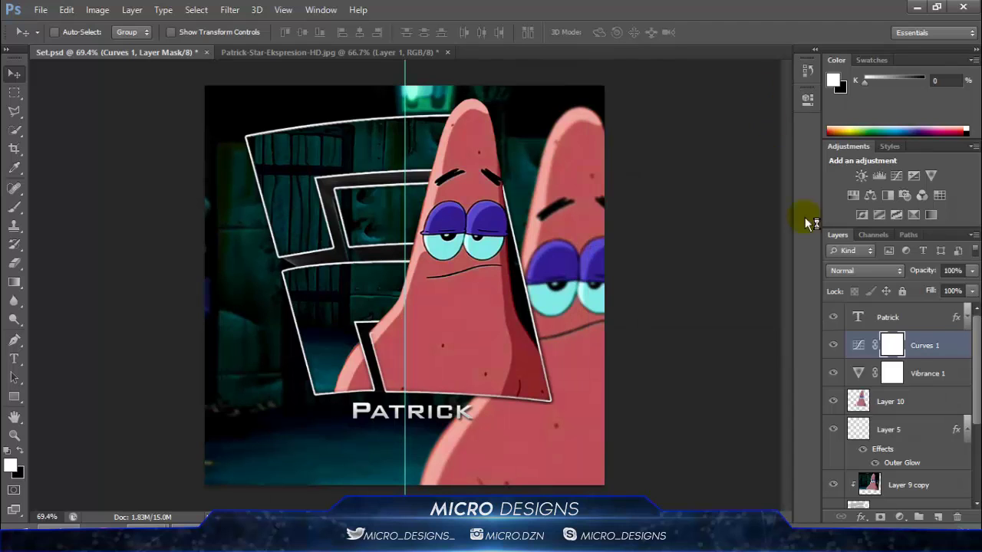
Add a Brightness/Contrast adjustment layer above the Curves layer with Brightness 15 and Contrast -10.
click(907, 519)
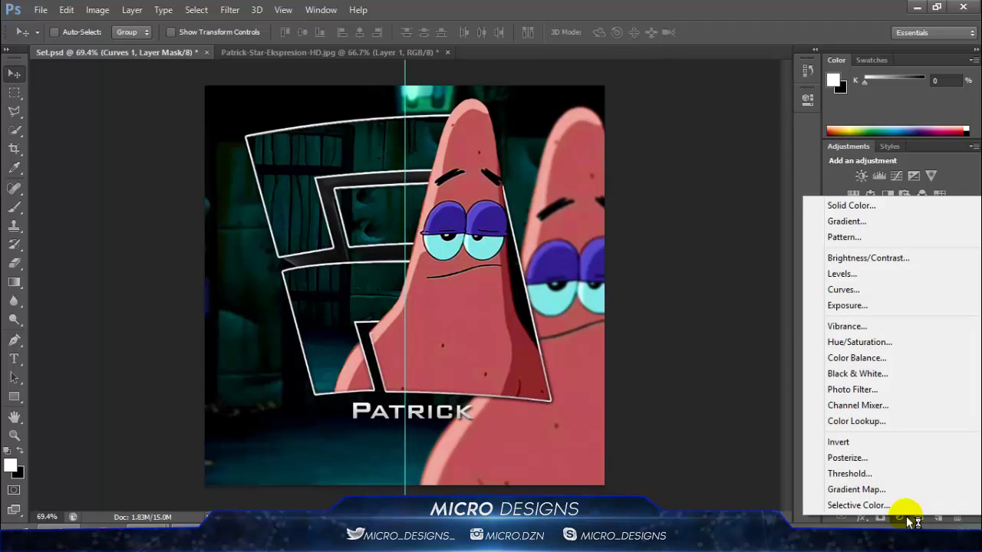
click(882, 261)
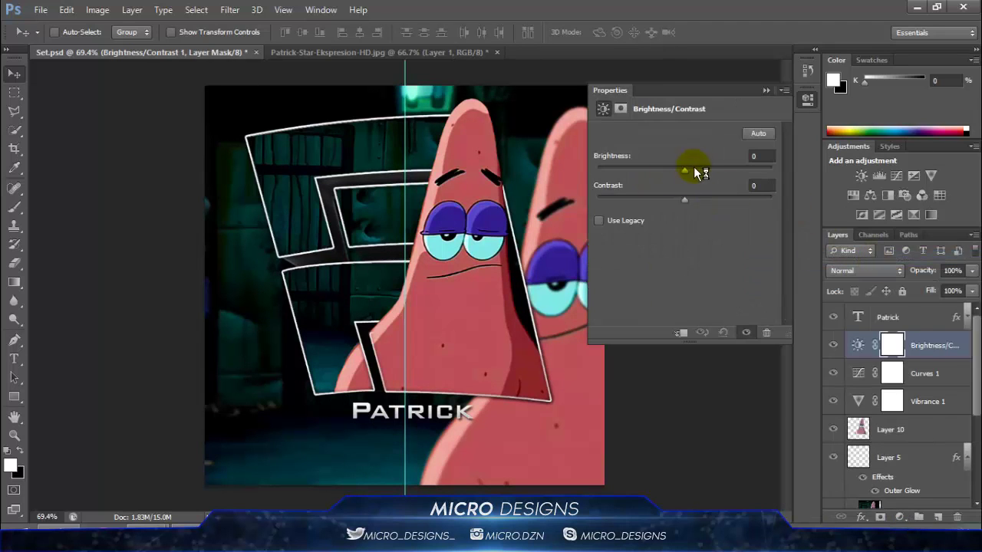
mouse_move(699, 176)
mouse_down()
mouse_move(764, 175)
mouse_move(658, 174)
mouse_move(696, 176)
mouse_up()
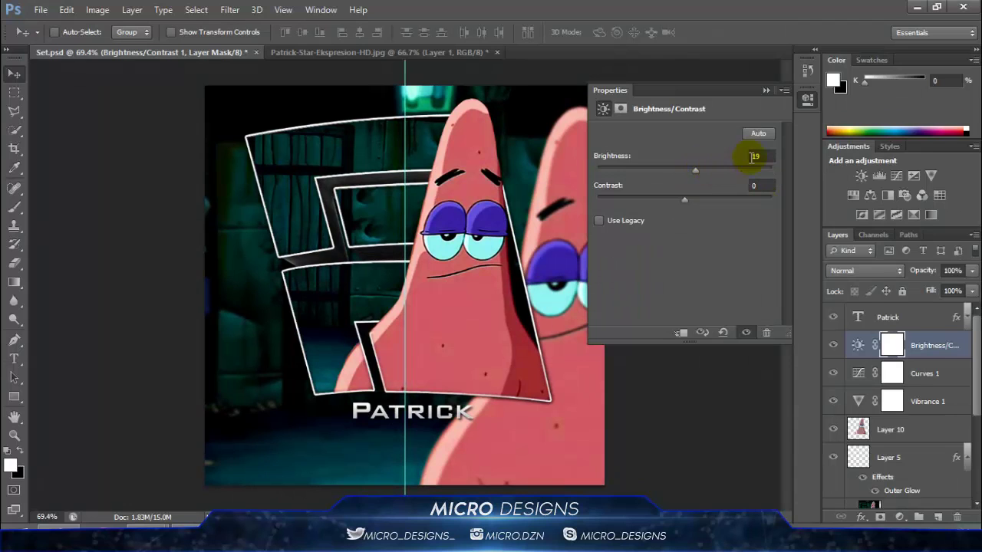
click(727, 156)
text(15)
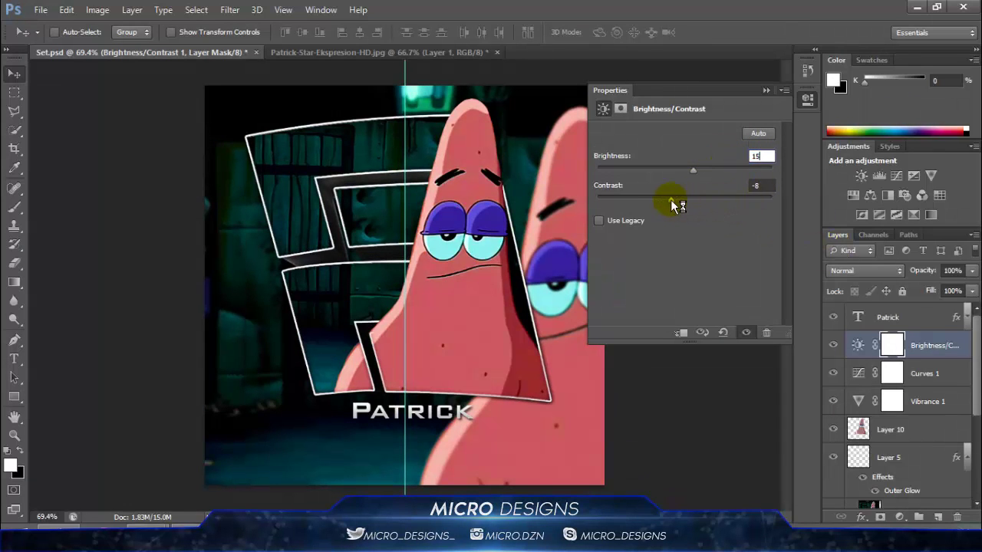
key(Tab)
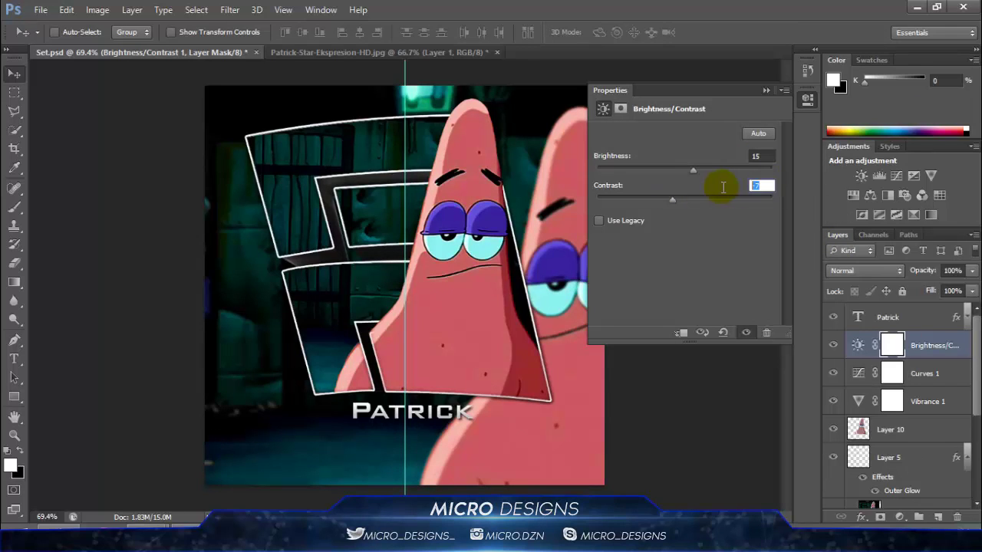
text(-10)
click(765, 90)
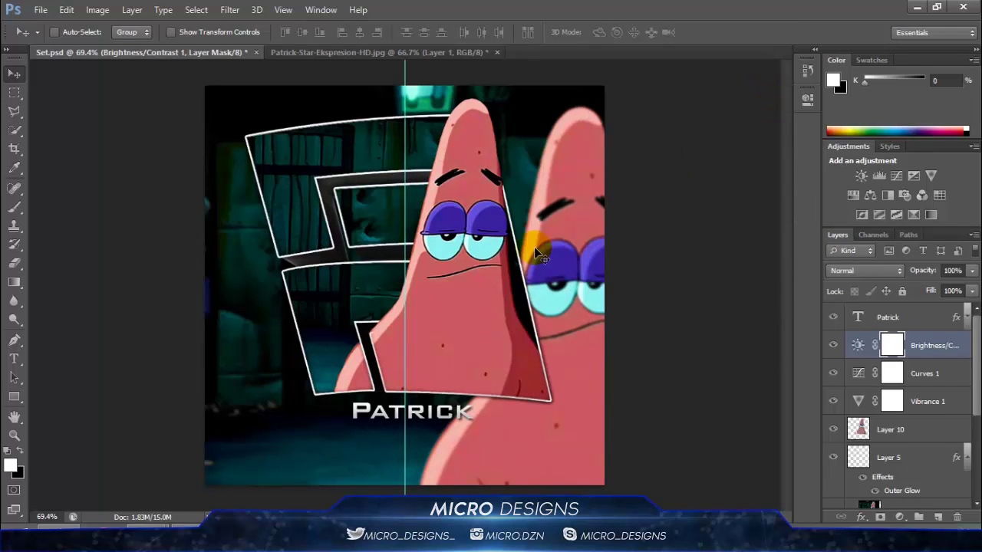
scroll(538, 326, up, 1)
scroll(538, 326, down, 1)
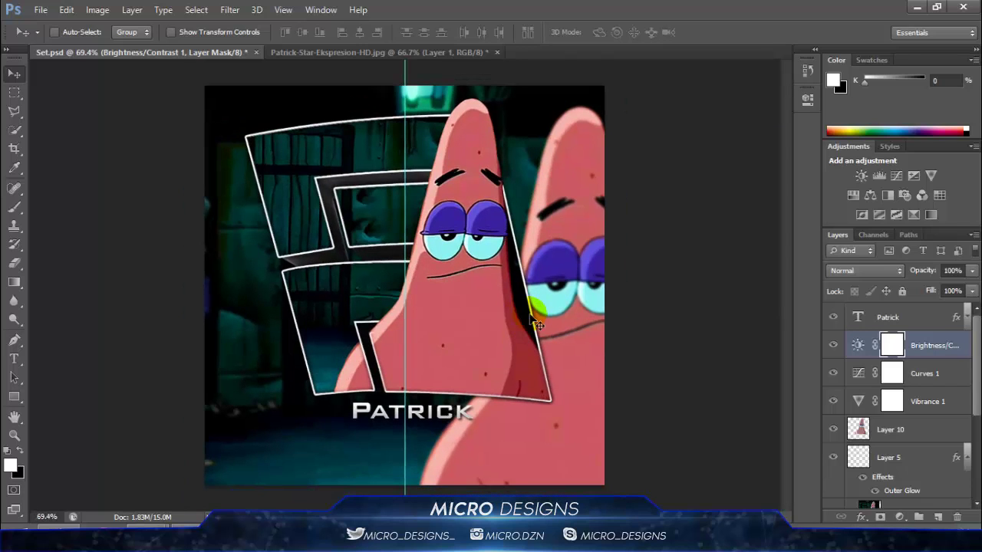
drag(406, 344, 461, 380)
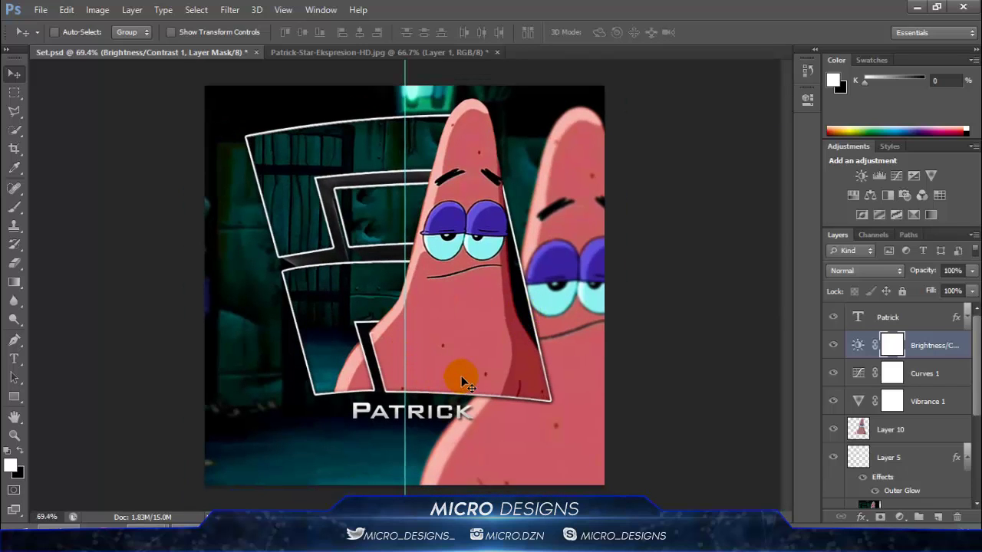